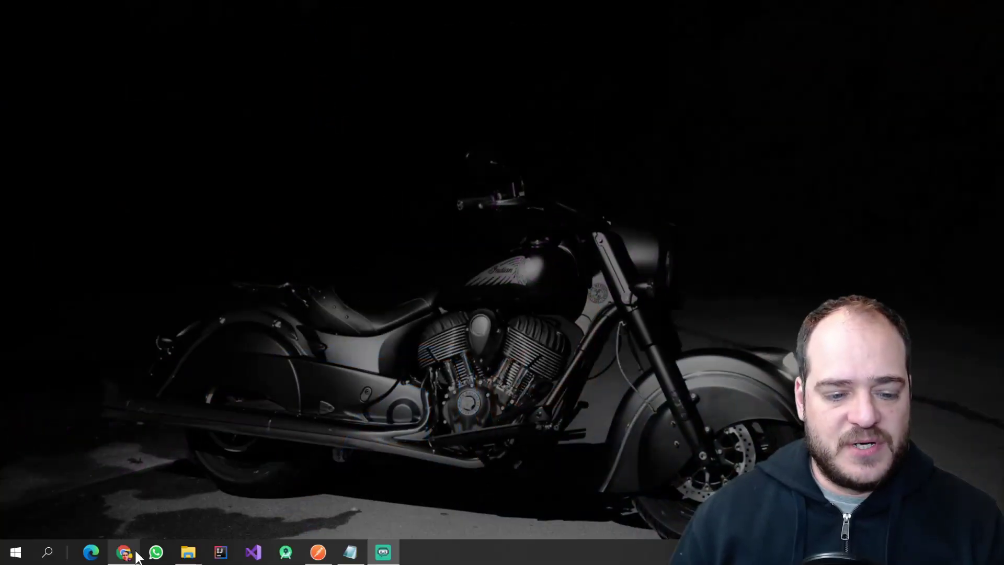
- Delete all four YoutubeVideos records in the DemoVideos app, then return to the Apps list
left_click(116, 551)
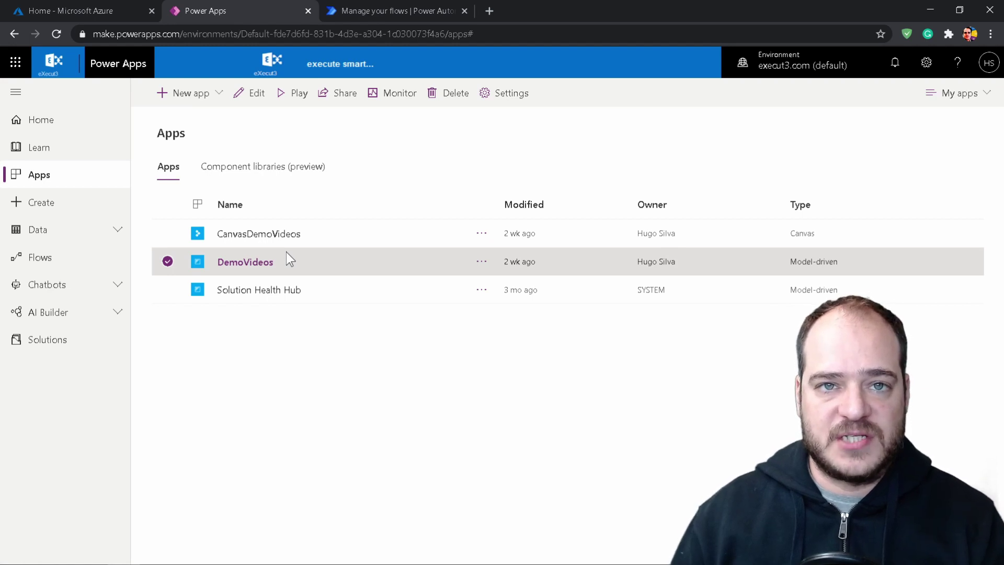
left_click(264, 264)
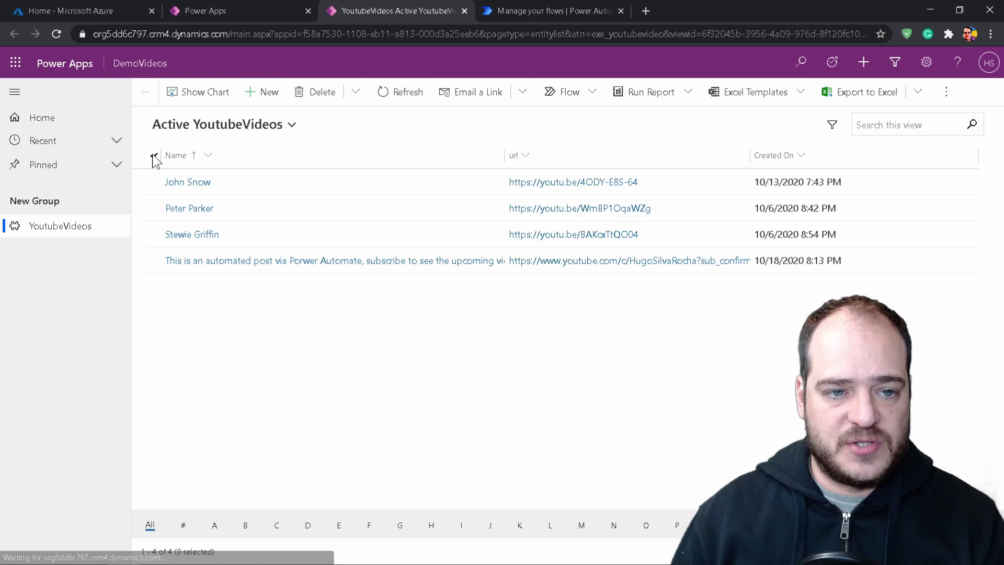
left_click(154, 155)
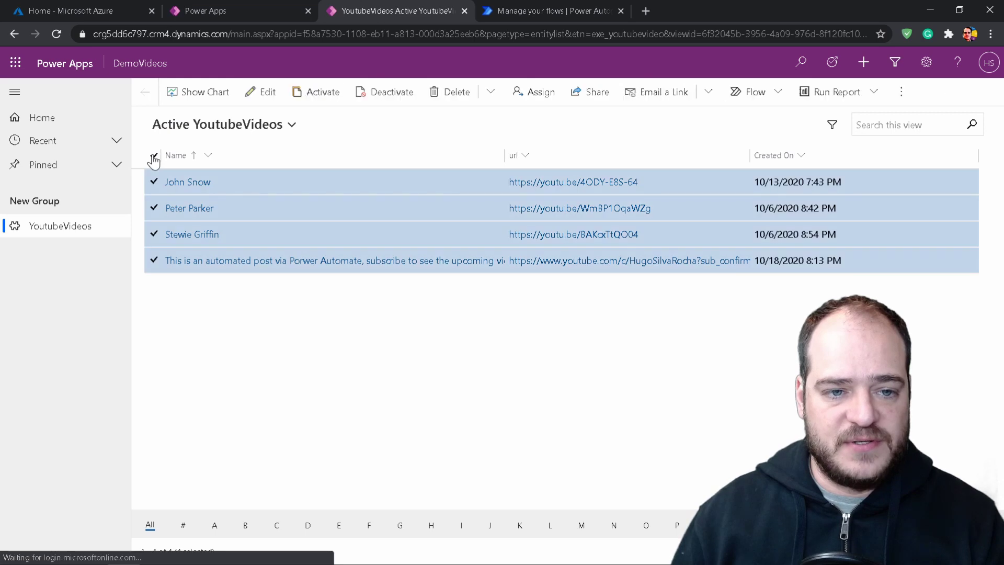
left_click(438, 98)
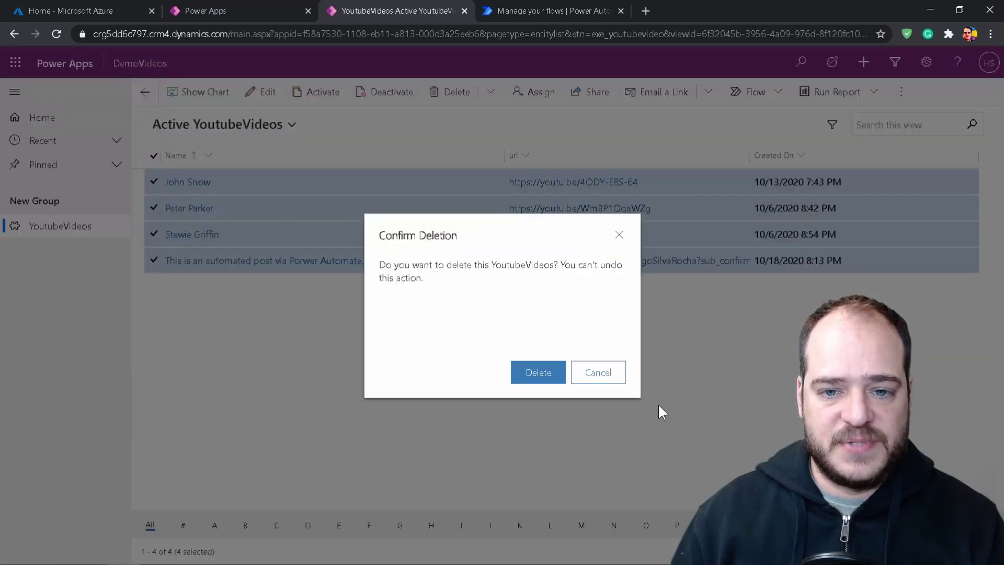
left_click(517, 368)
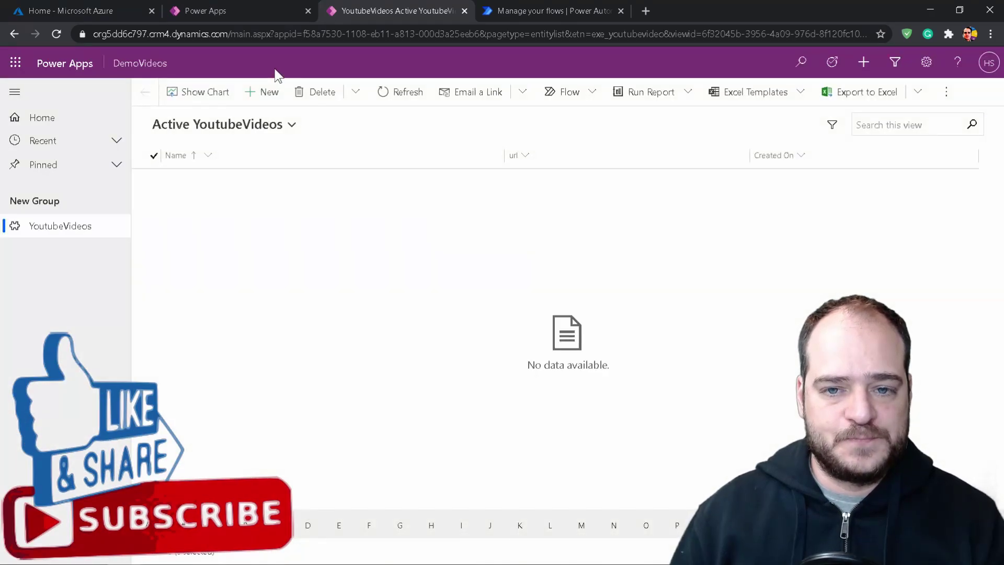
left_click(200, 7)
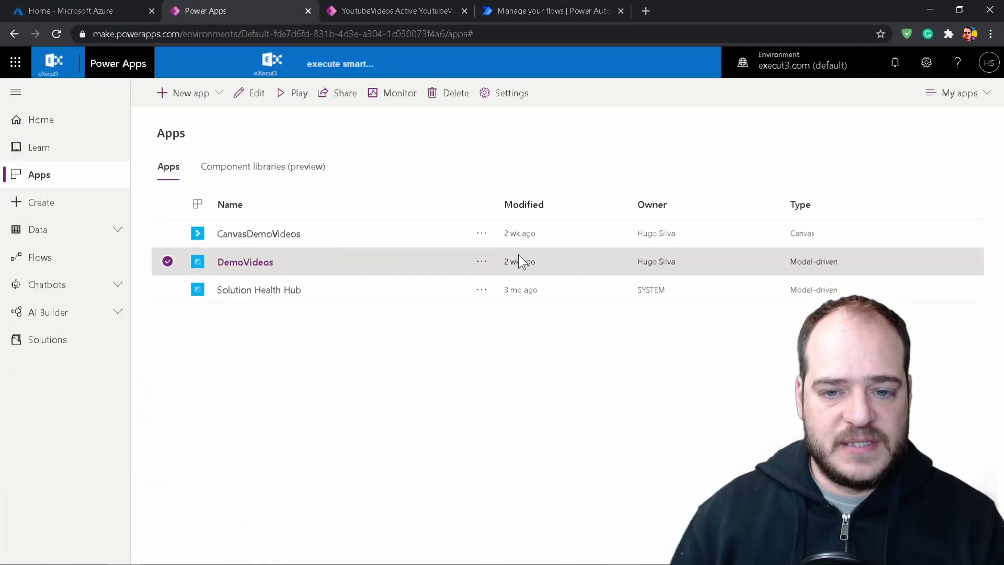
- Open DemoVideos in the app designer and show the YoutubeVideo entity's Fields list
left_click(478, 261)
left_click(478, 284)
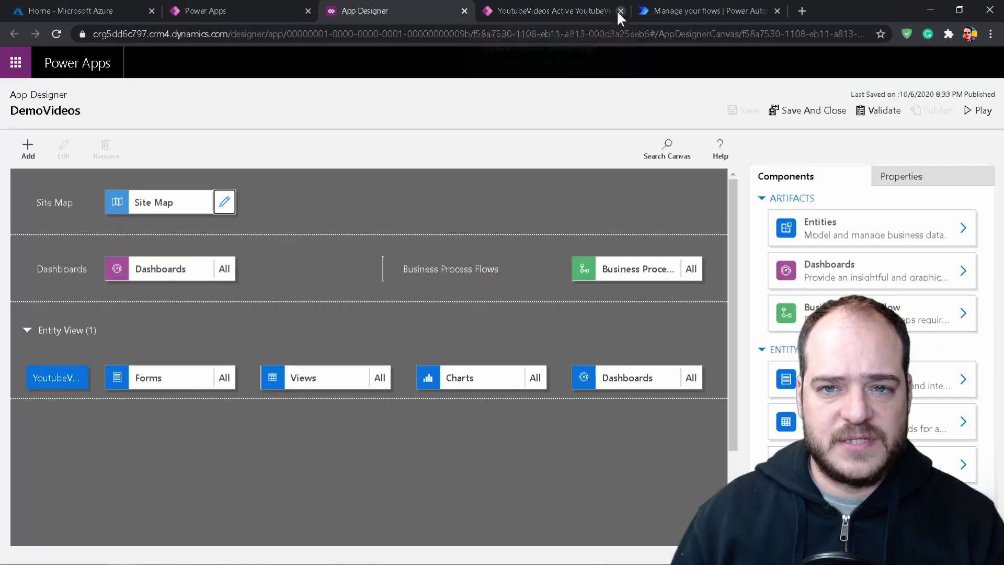
left_click(620, 11)
left_click(71, 385)
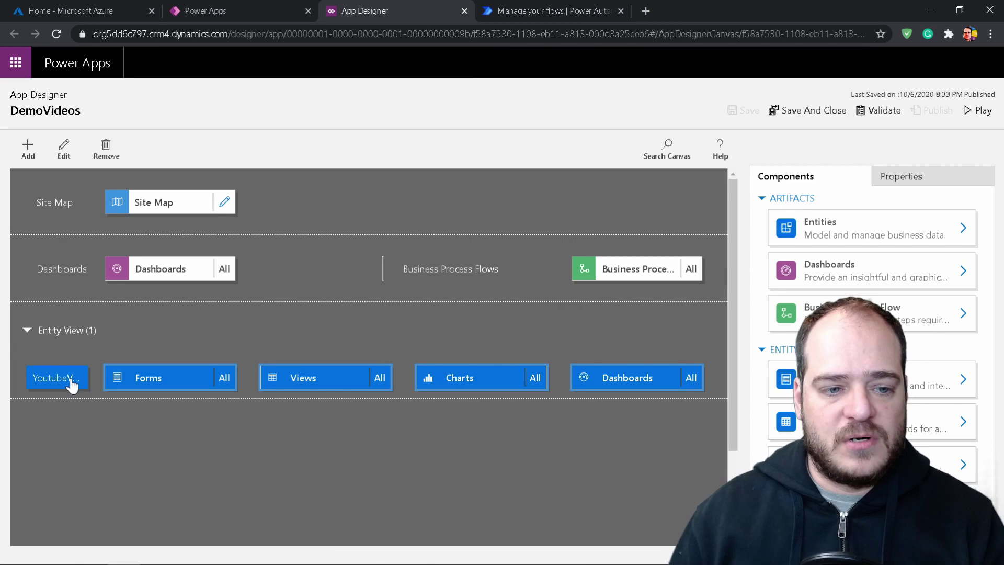
left_click(64, 155)
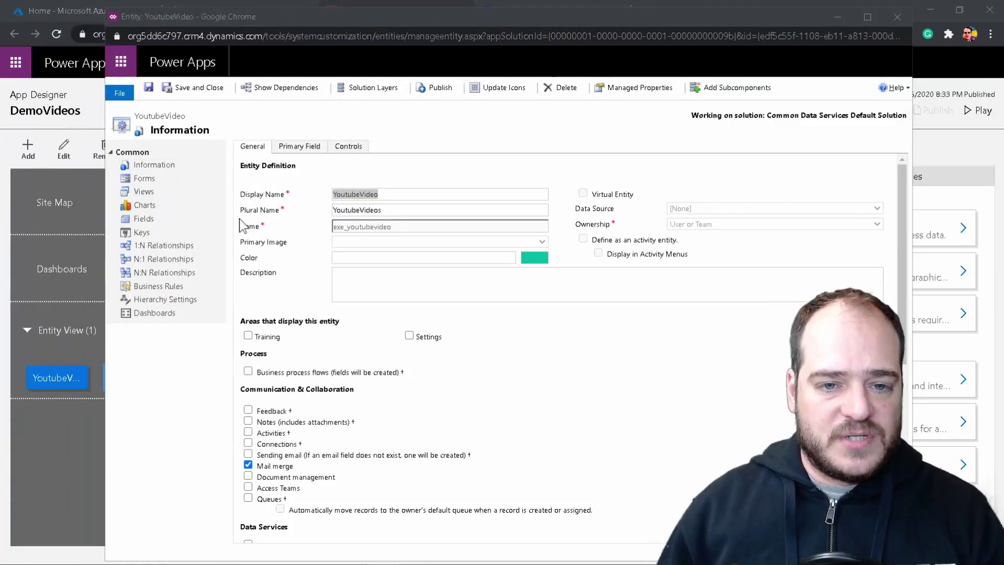
left_click(131, 222)
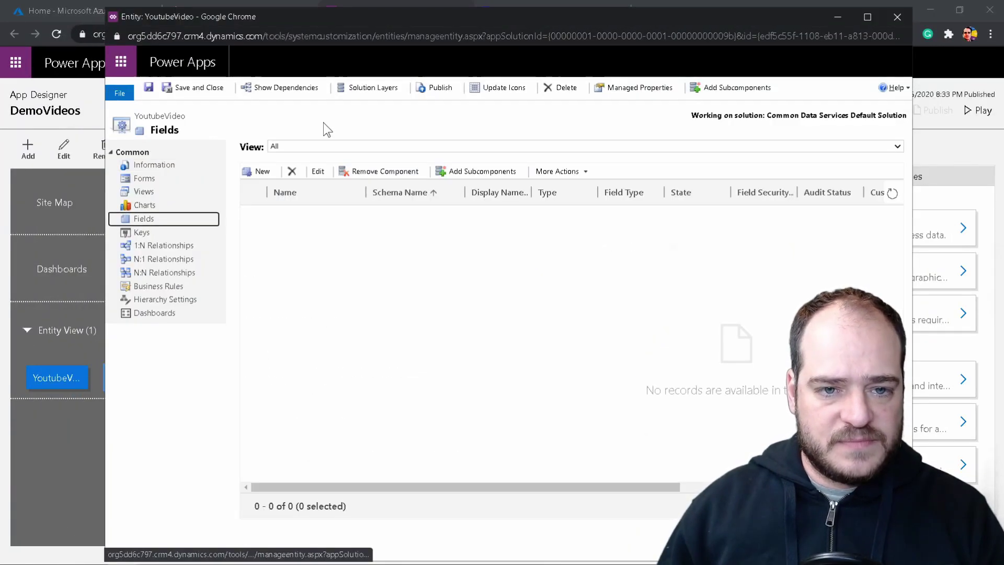
- Start a new field with display name 'category' and data type MultiSelect Option Set
left_click(260, 173)
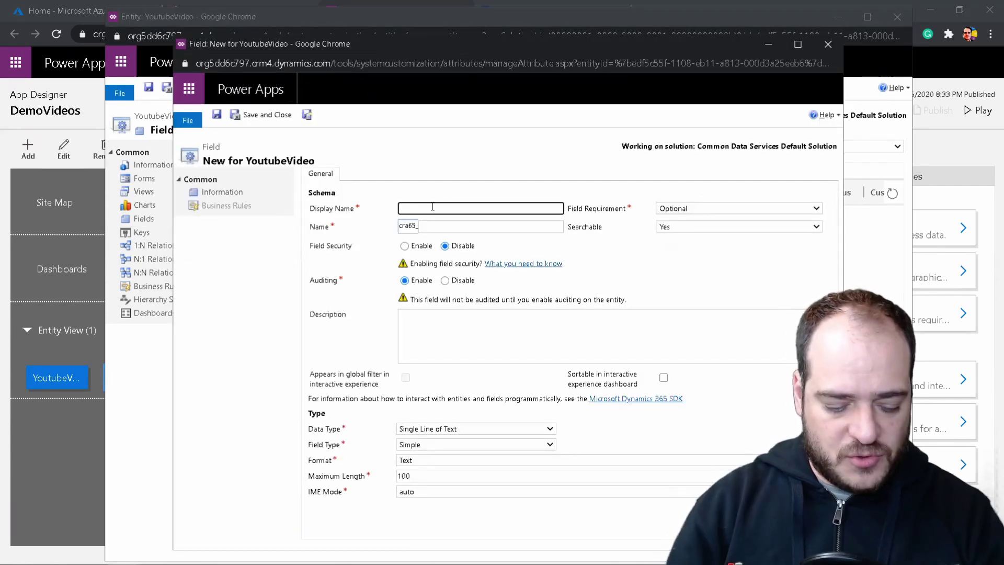
type("category")
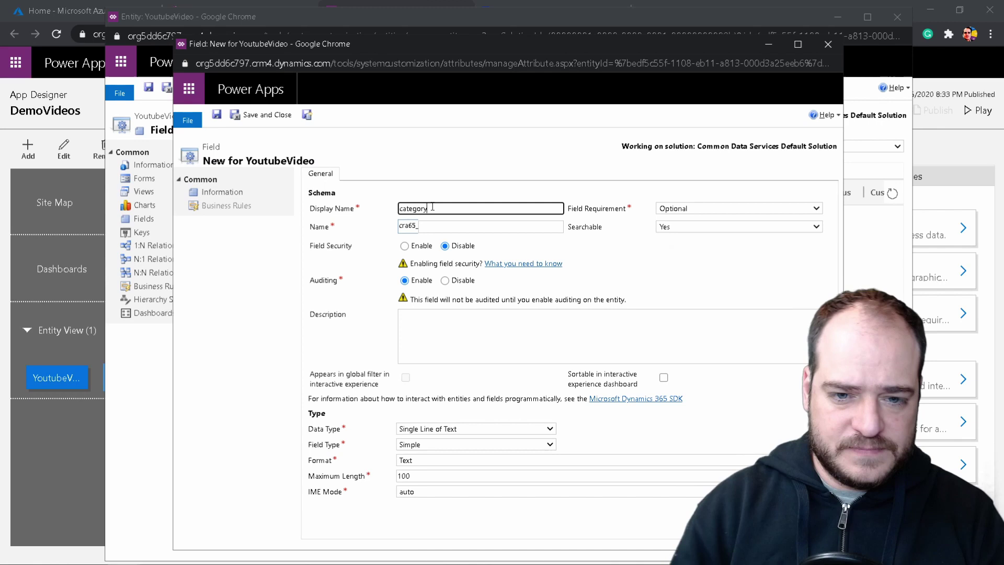
key("Tab")
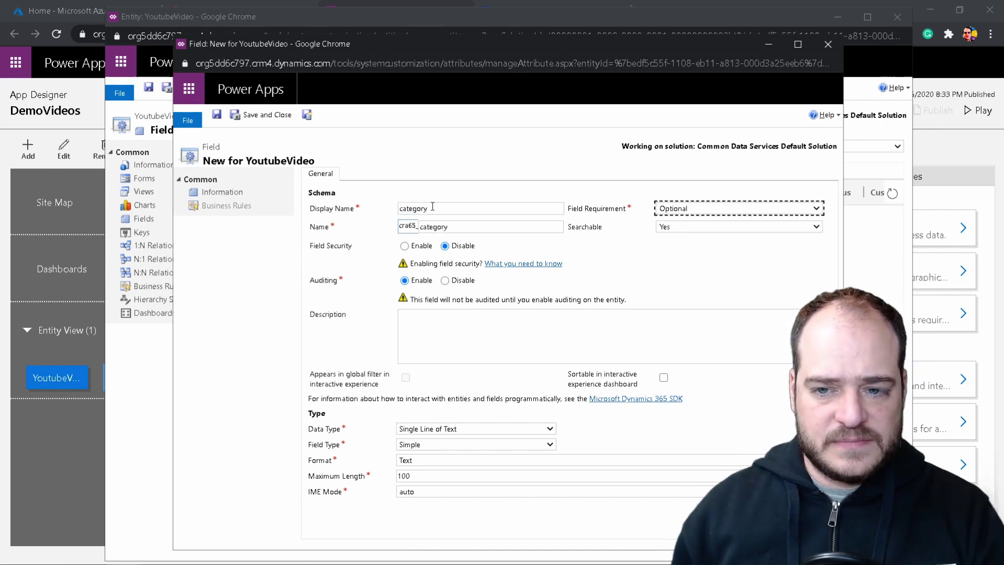
left_click(460, 427)
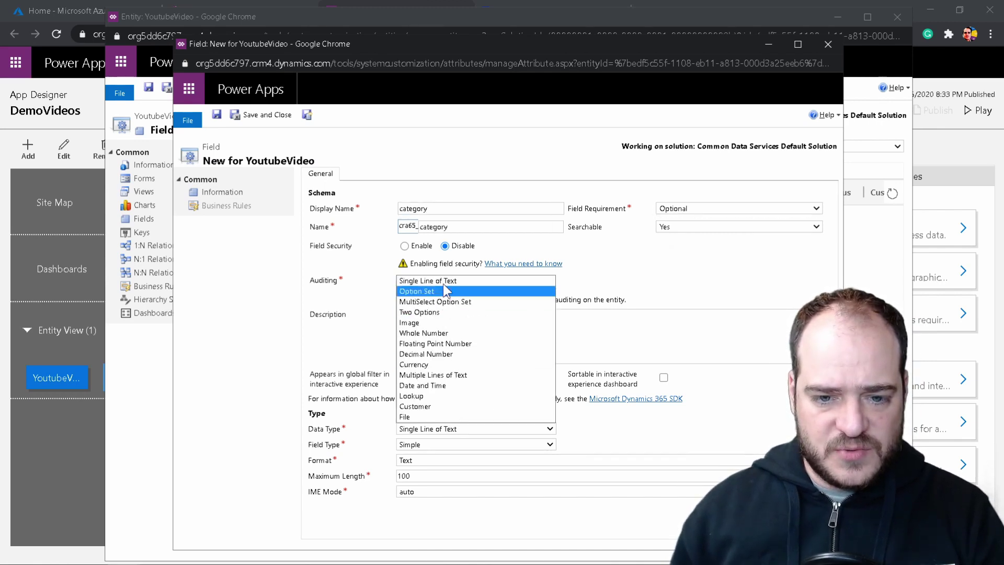
left_click(447, 302)
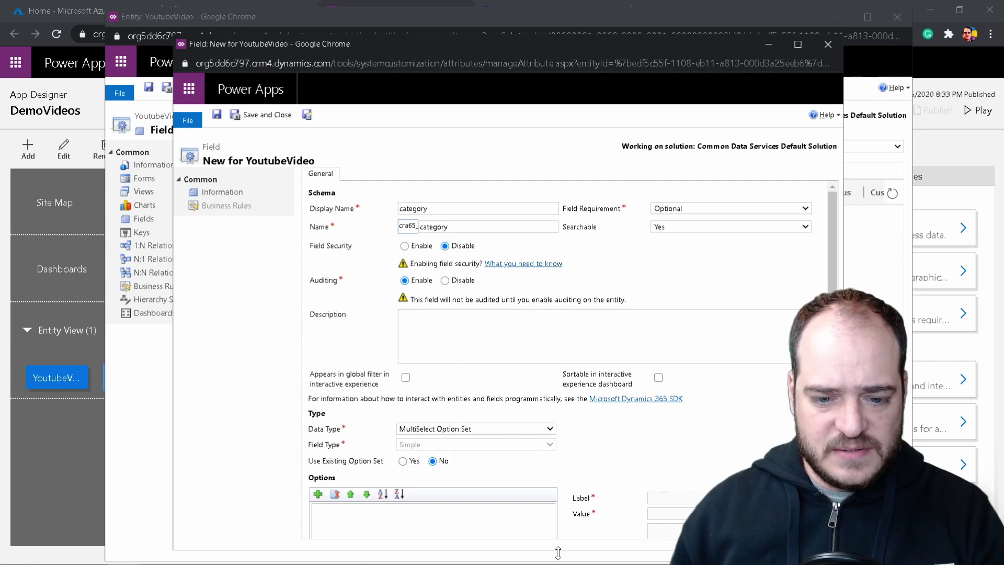
scroll(601, 450, "down", 2)
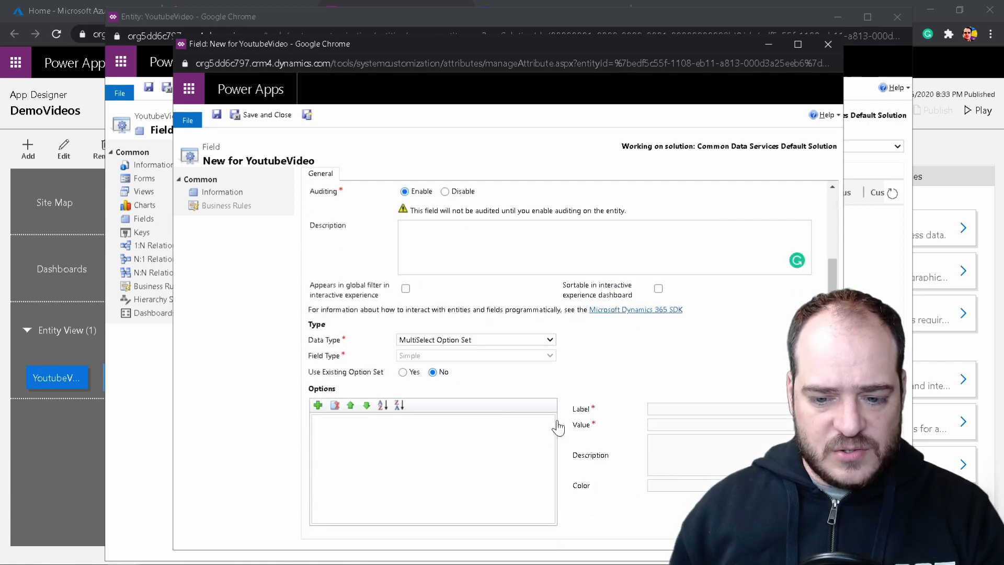
- Add the options Code and Finance to the category field and save it
left_click(318, 406)
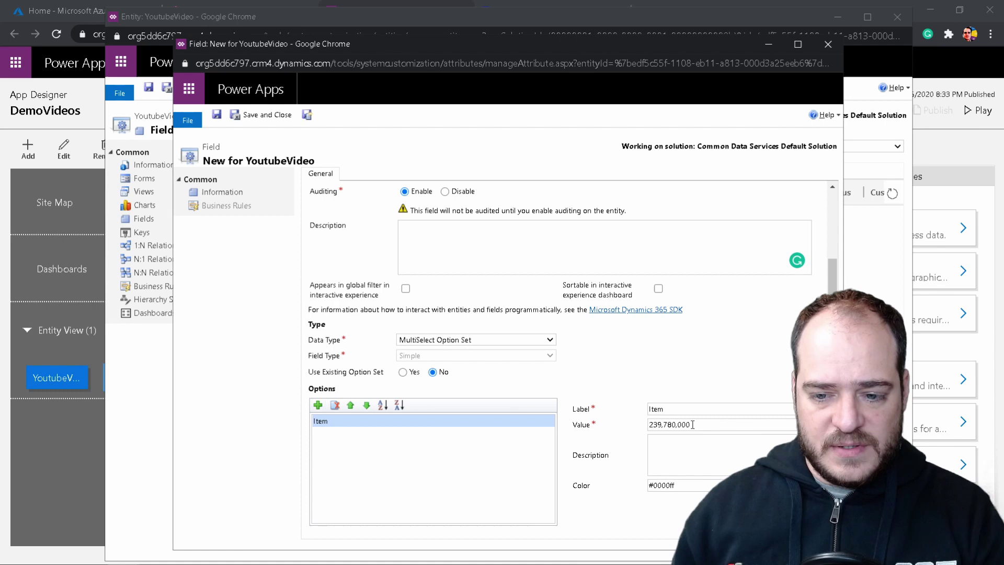
left_click_drag(672, 409, 639, 409)
type("C")
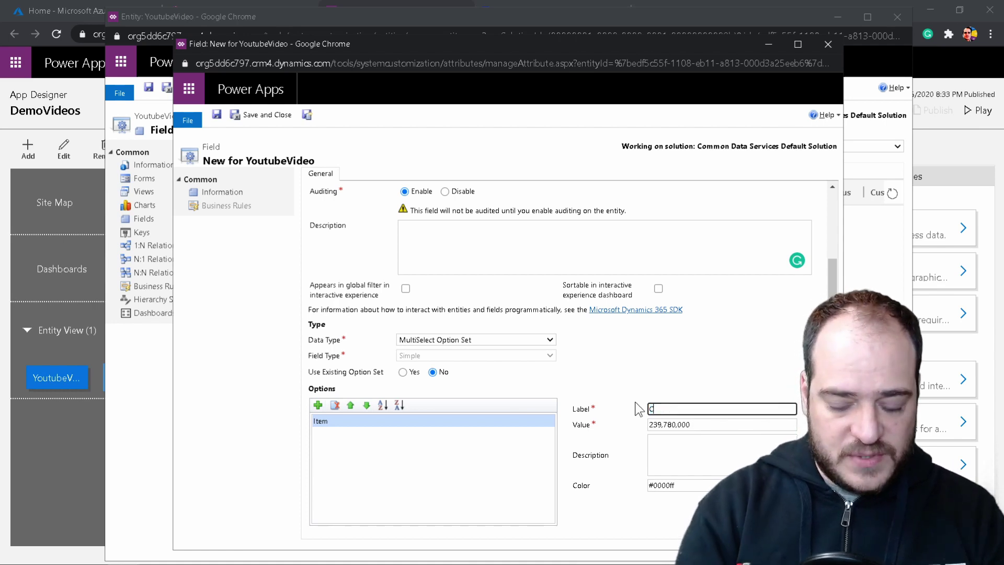
type("ode")
left_click(326, 469)
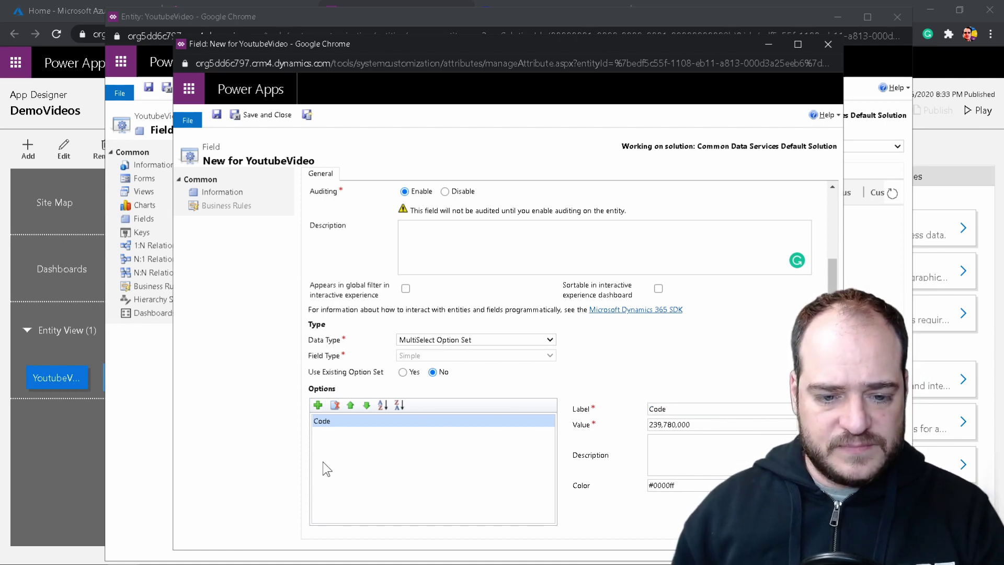
left_click(317, 406)
left_click_drag(667, 408, 632, 414)
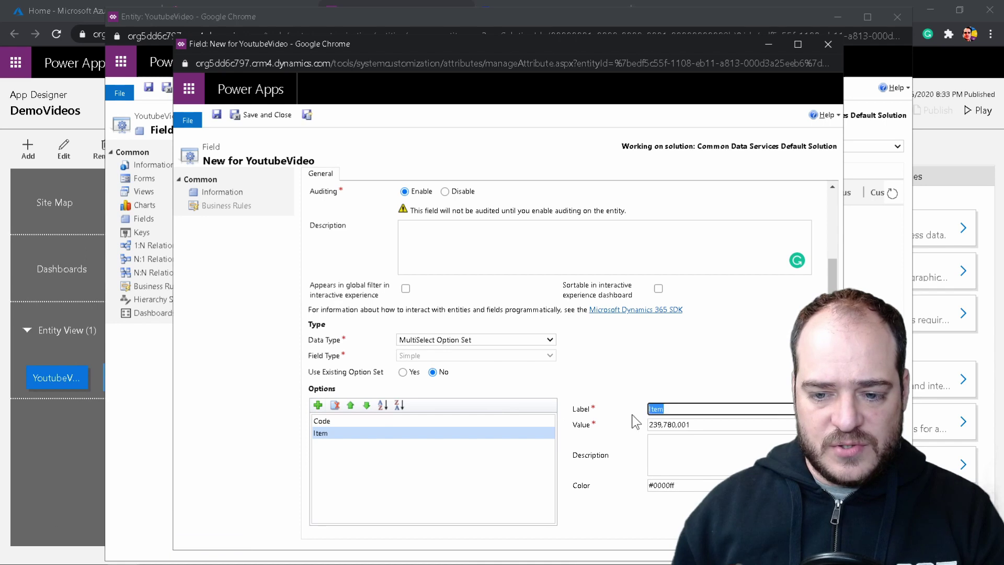
type("Finance")
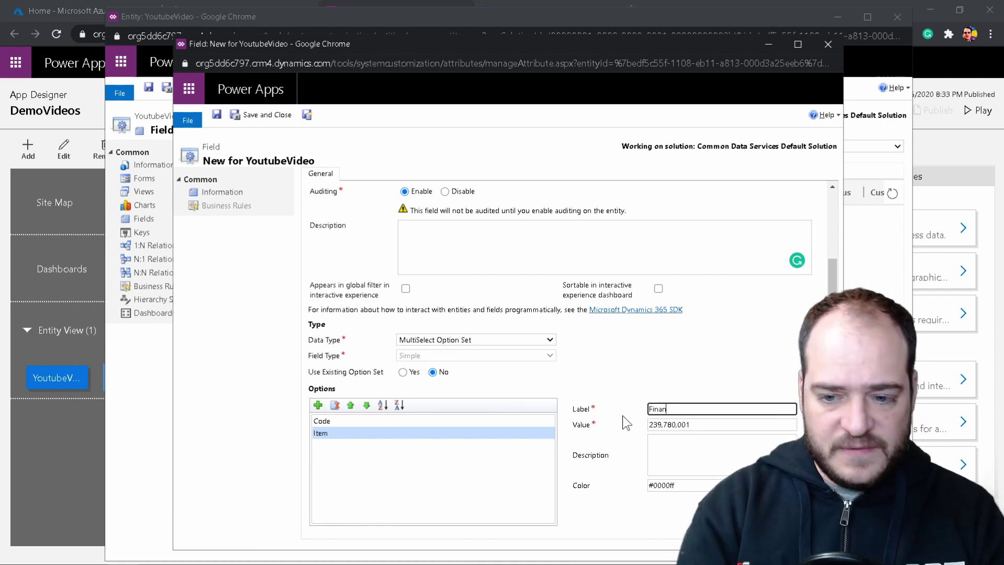
left_click(217, 114)
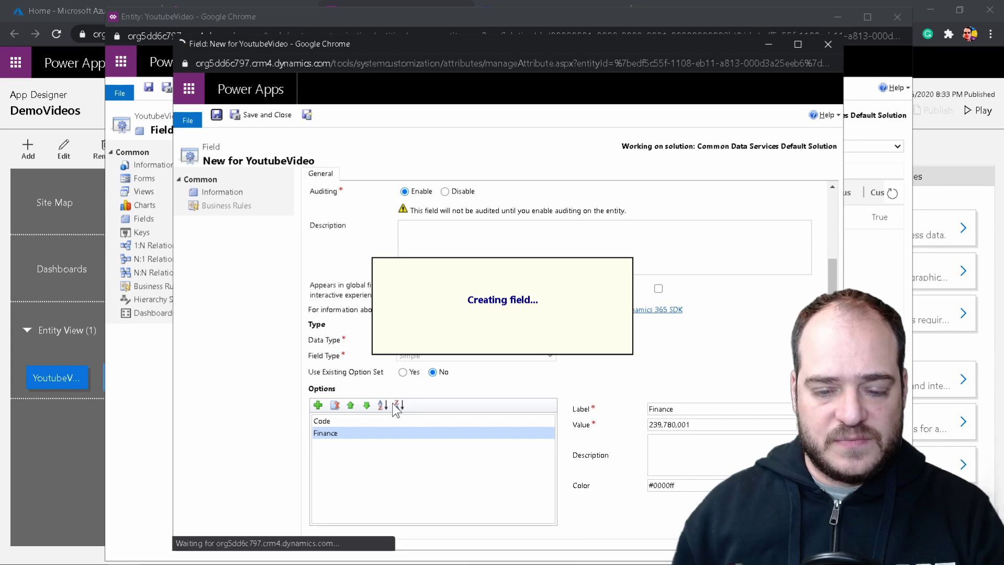
- Place the category field under Name on the YoutubeVideo Information form
left_click(268, 117)
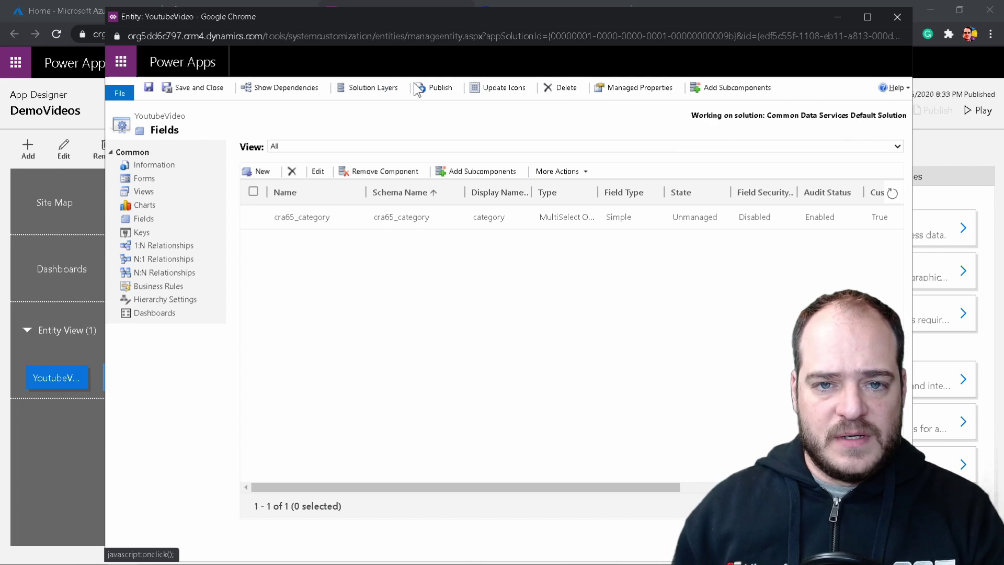
left_click(171, 182)
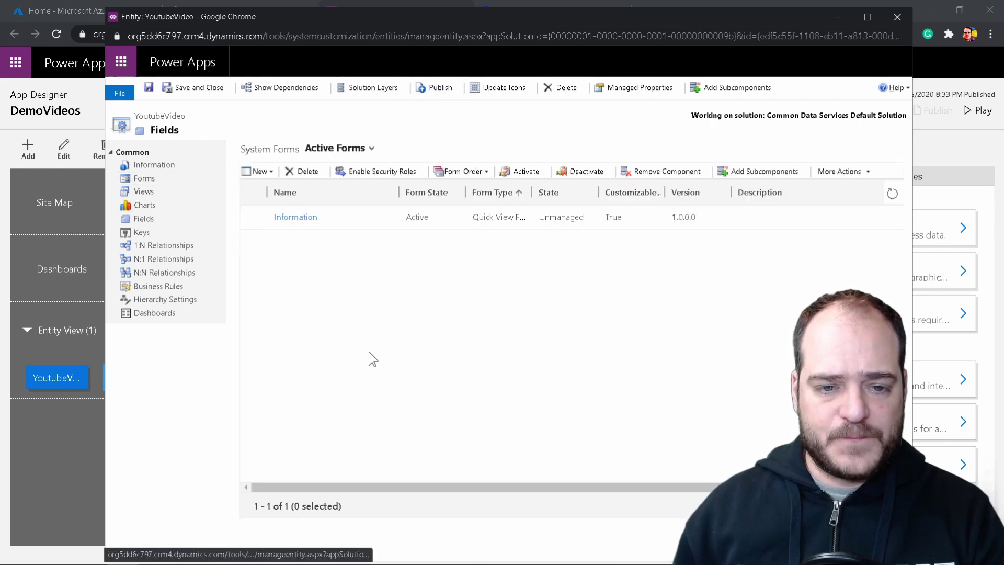
left_click(294, 217)
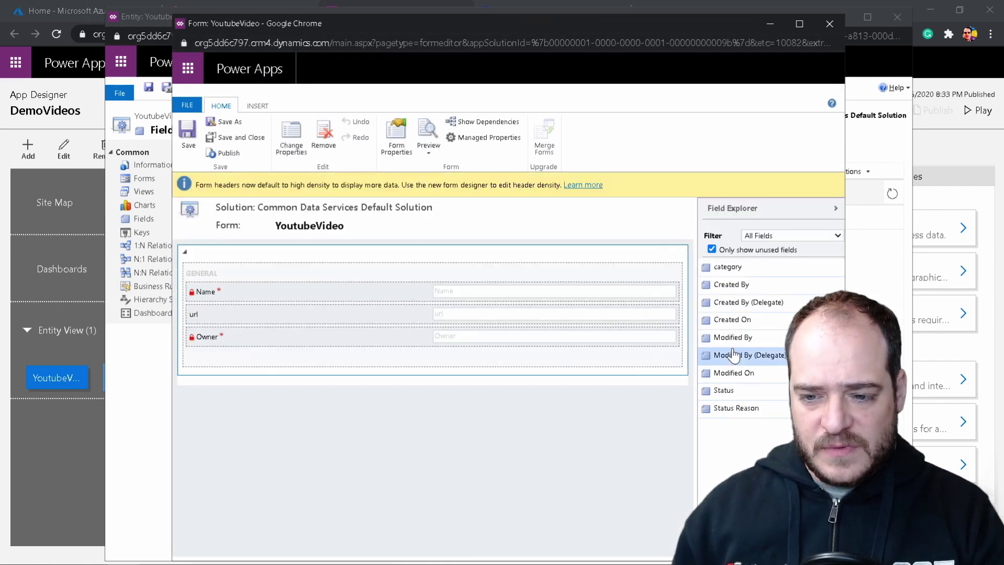
left_click_drag(728, 267, 312, 310)
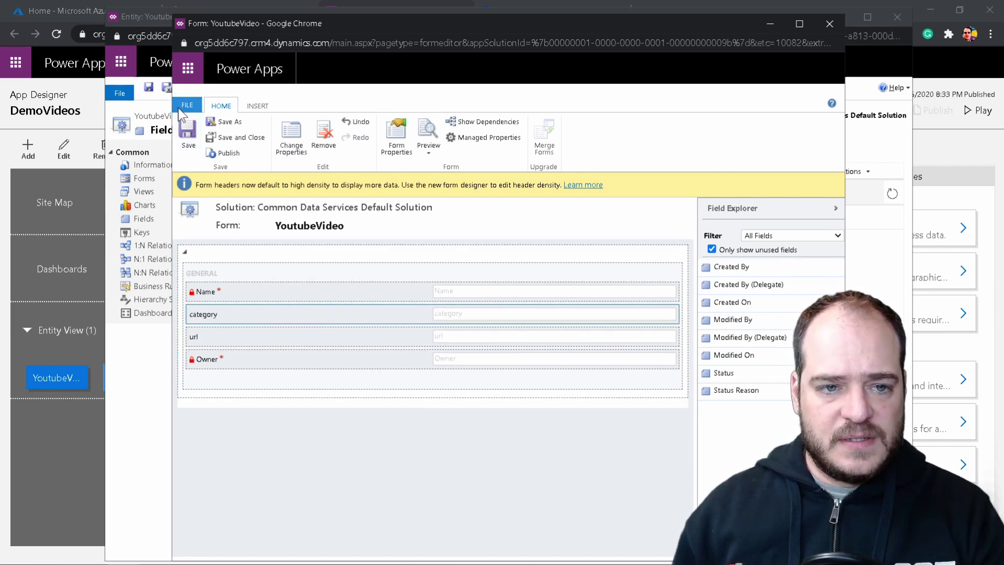
- Save and publish the Information form and the YoutubeVideo entity customizations, then close the editors
left_click(180, 132)
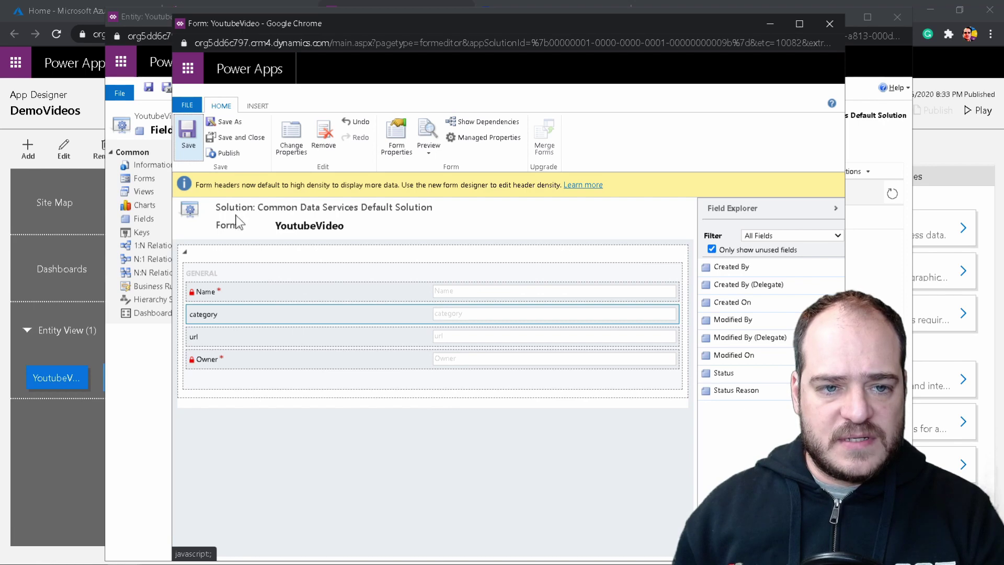
left_click(228, 153)
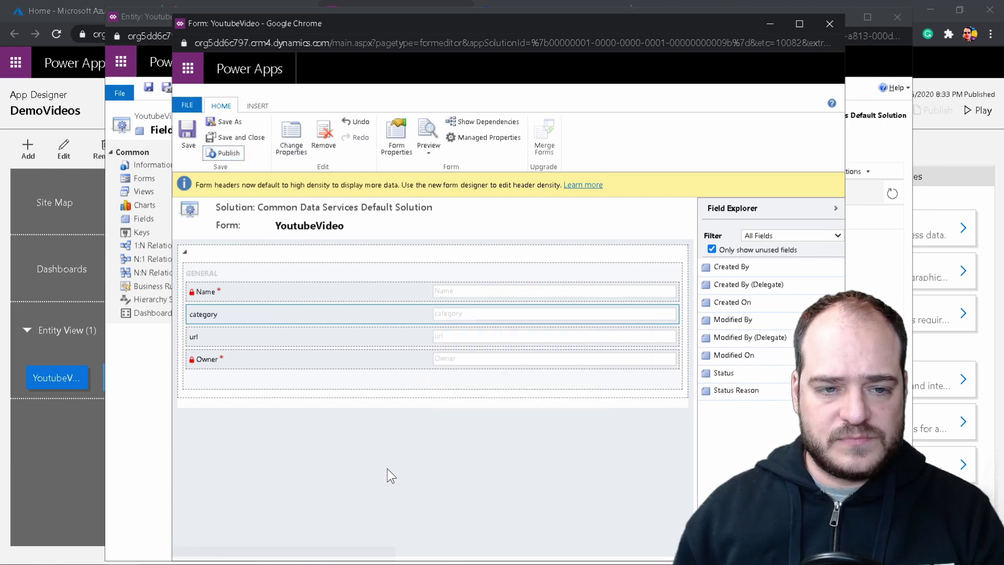
left_click(215, 138)
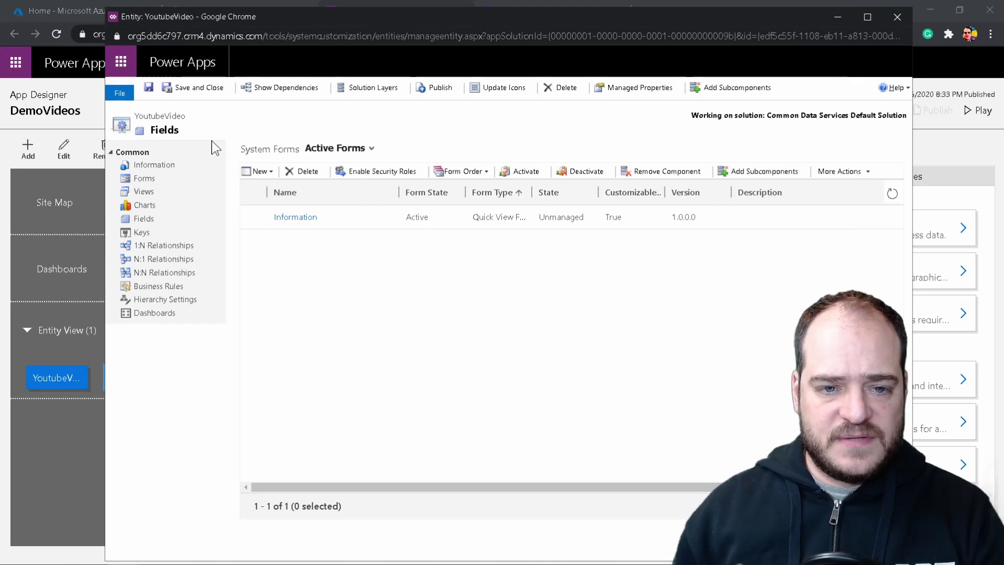
left_click(441, 86)
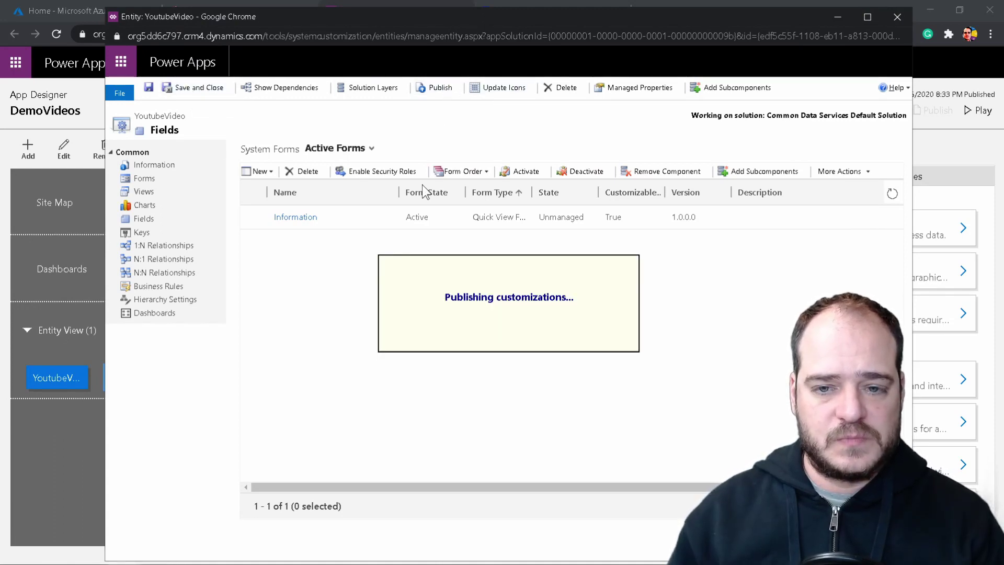
left_click(192, 88)
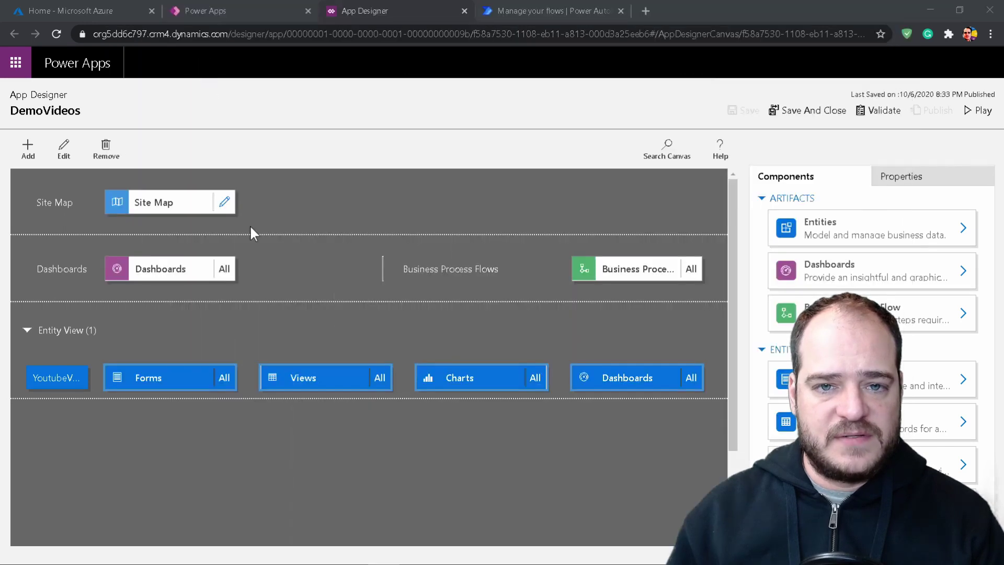
- Add a category column to the Active YoutubeVideos view, then save and close the DemoVideos designer
left_click(306, 386)
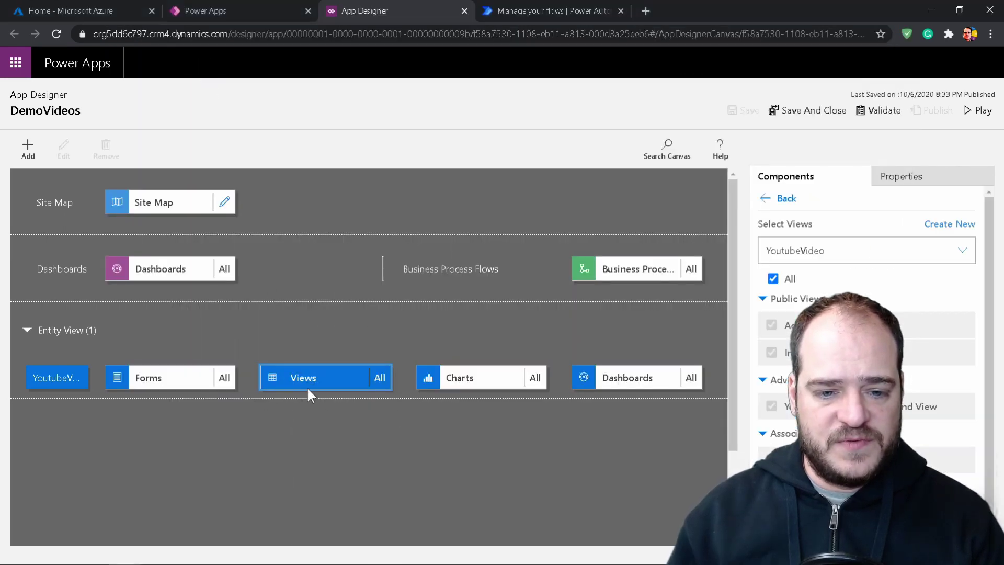
left_click(959, 326)
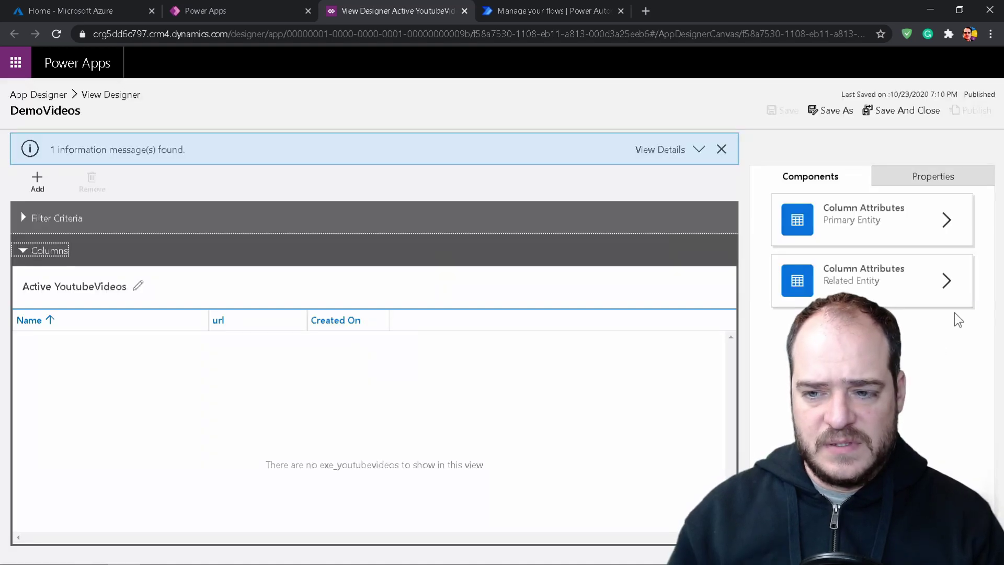
left_click(915, 223)
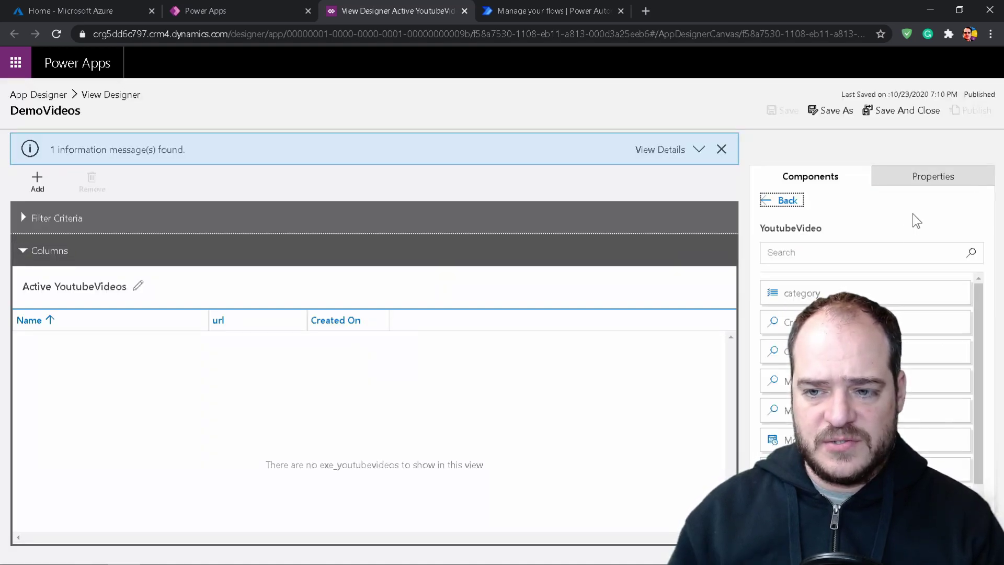
left_click_drag(801, 293, 203, 324)
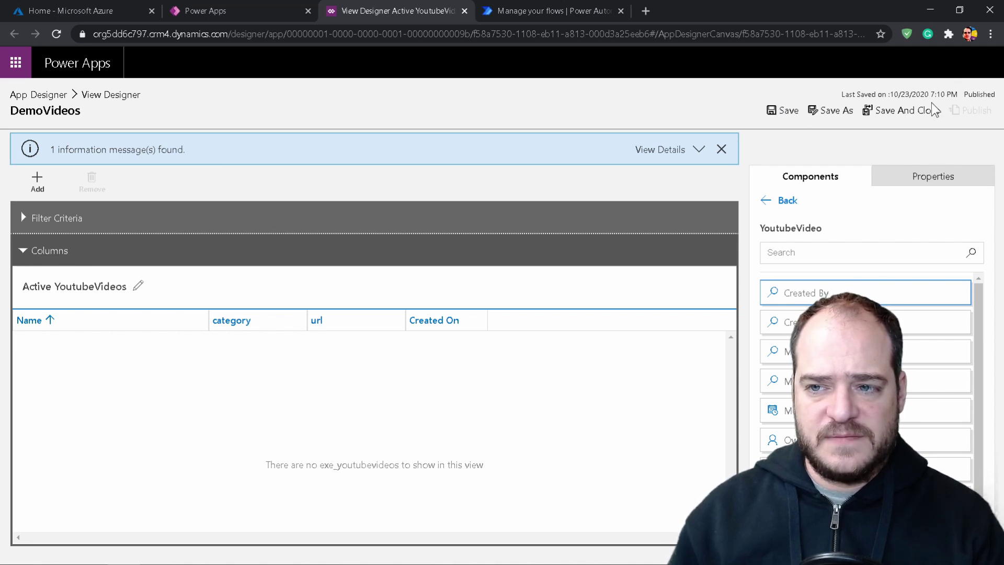
left_click(918, 111)
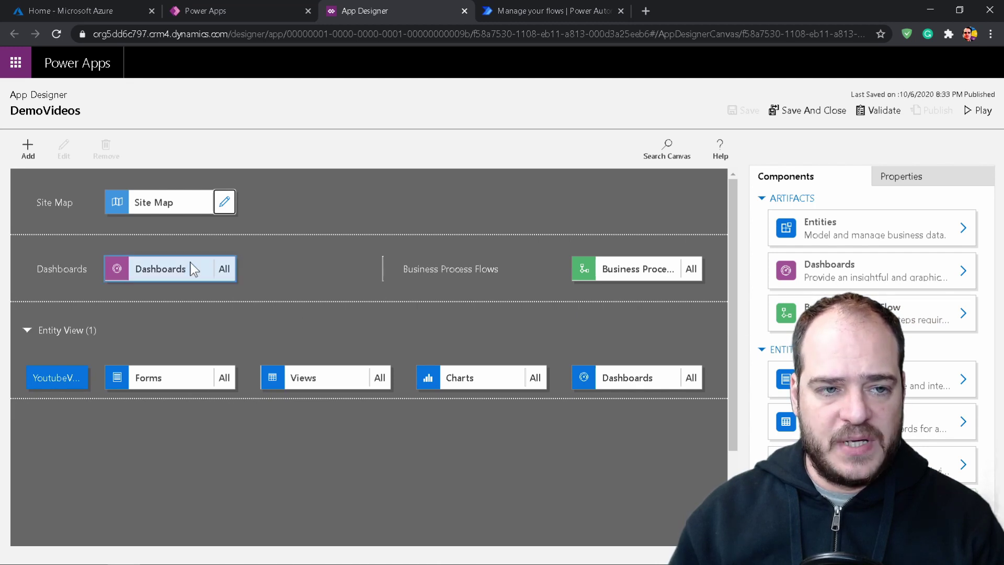
left_click(817, 114)
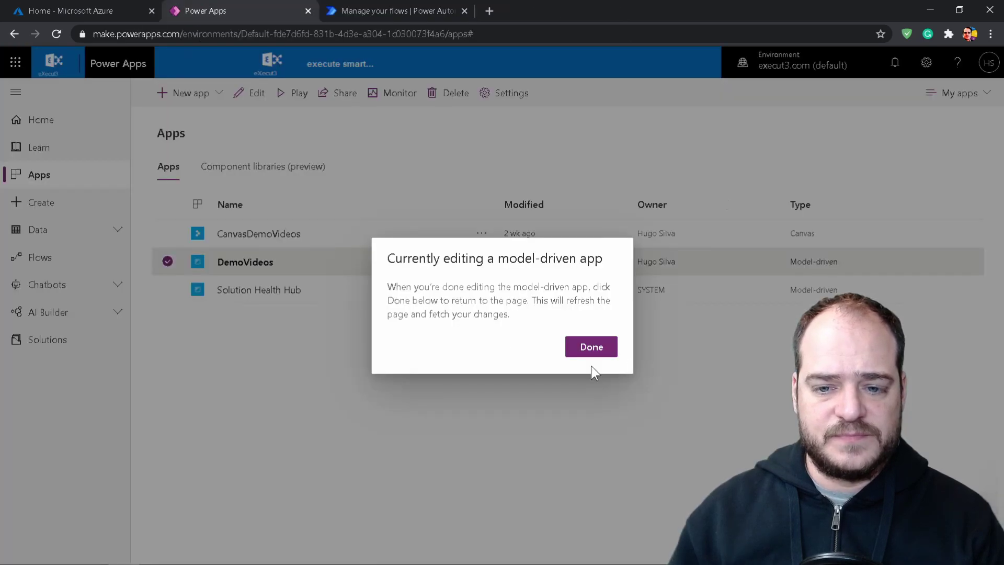
- Dismiss the editing notice and launch the DemoVideos app
left_click(590, 348)
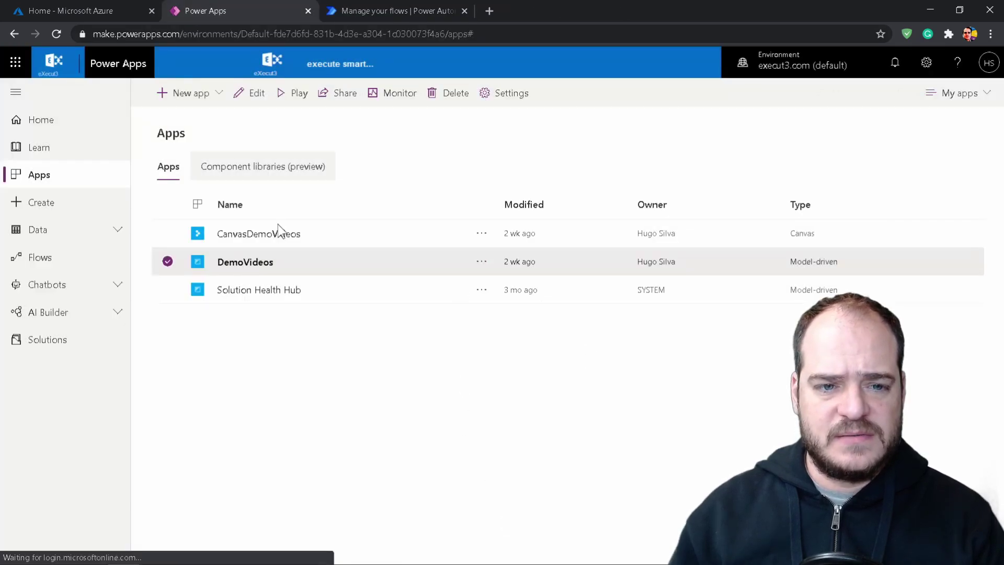
left_click(266, 263)
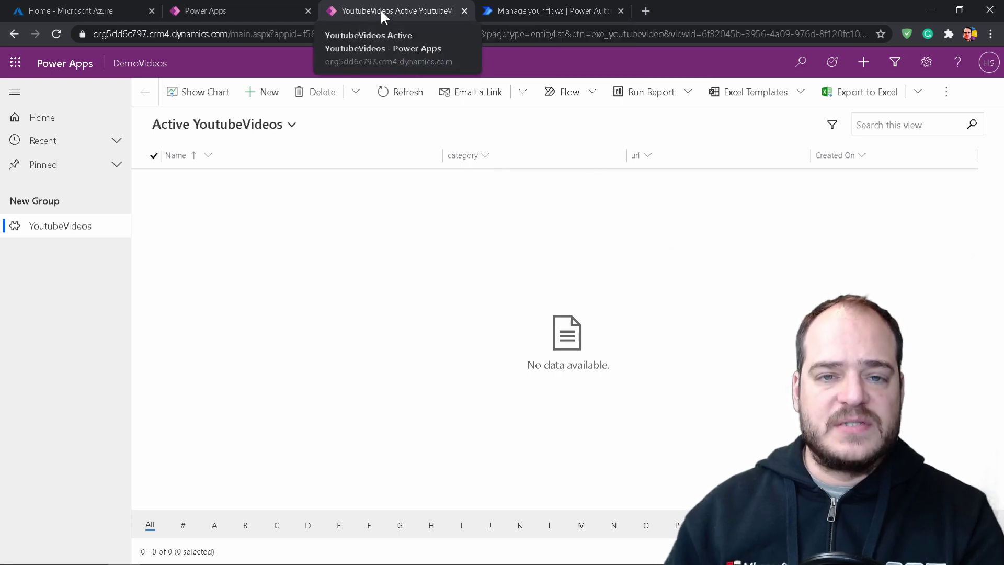
- Create a blank instant flow named VideosCategory, skipping the trigger choice
left_click(527, 9)
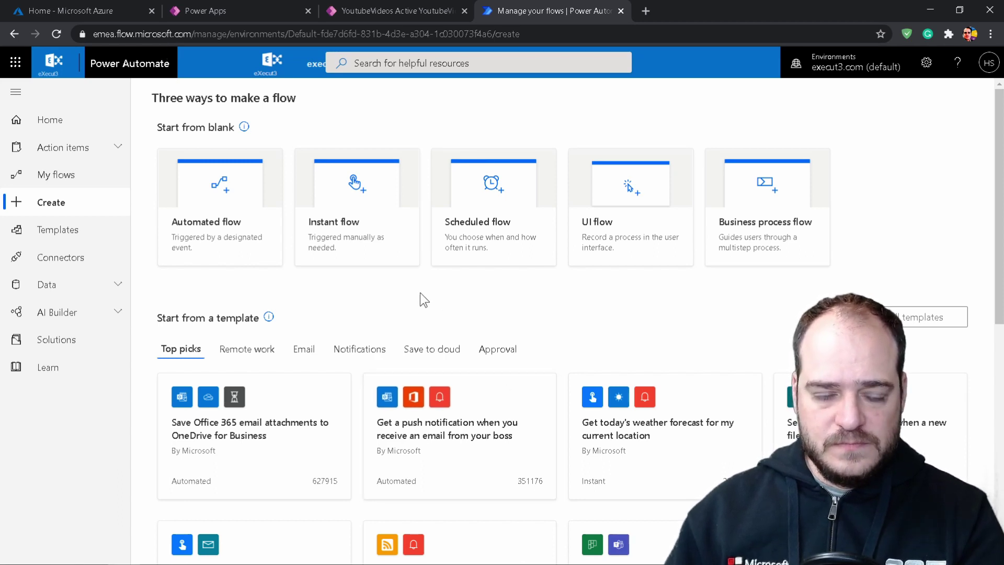
left_click(374, 197)
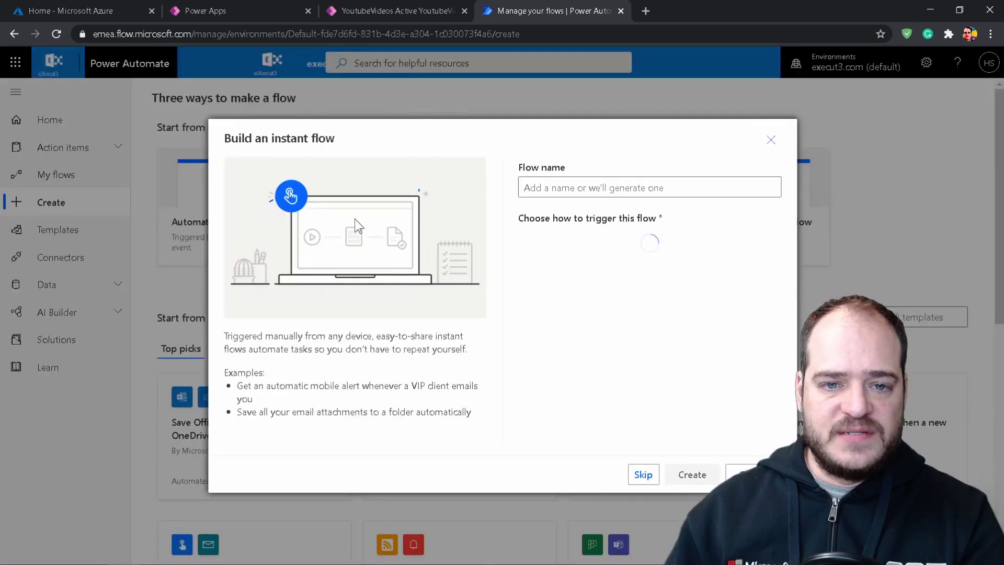
left_click(544, 186)
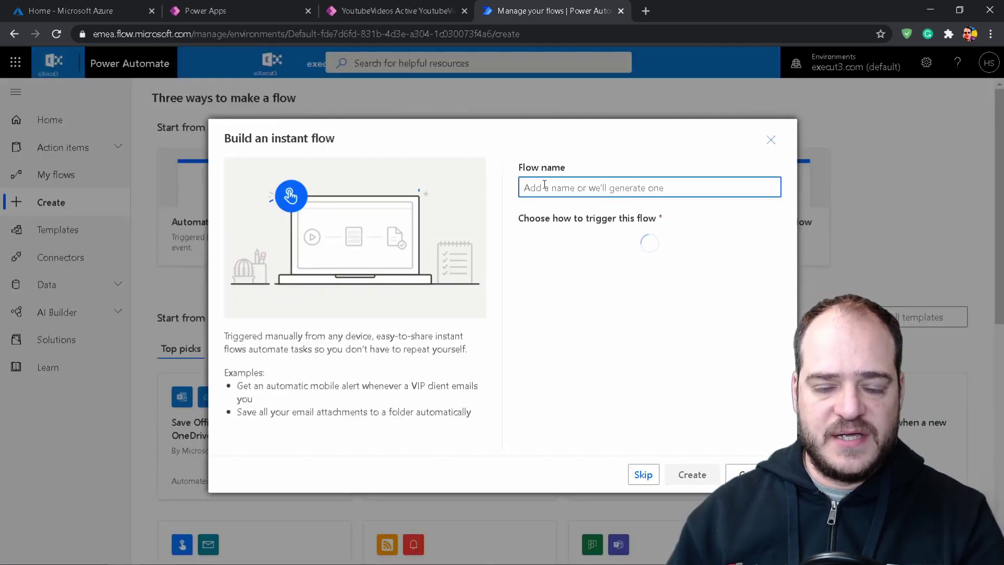
type("C")
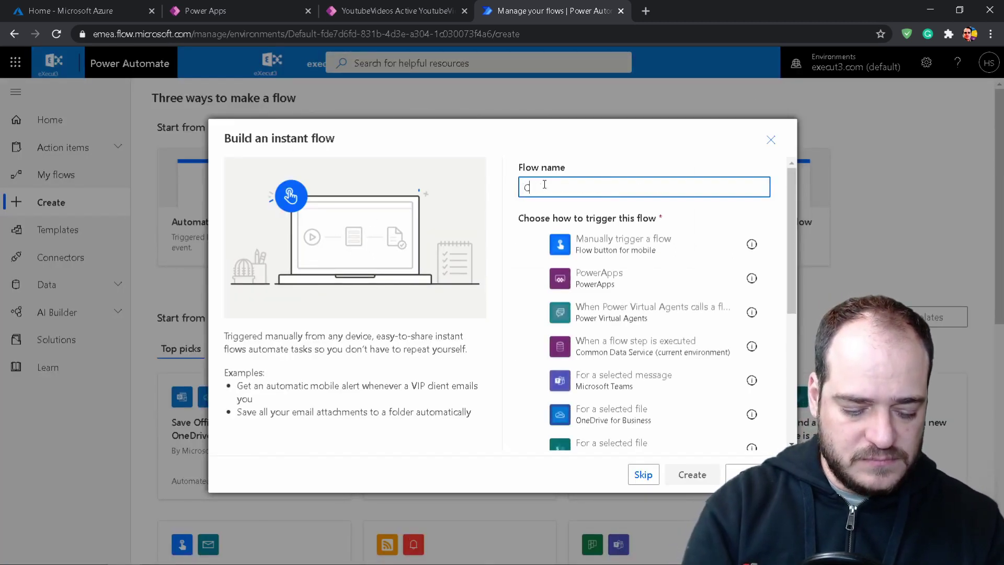
type("ategory")
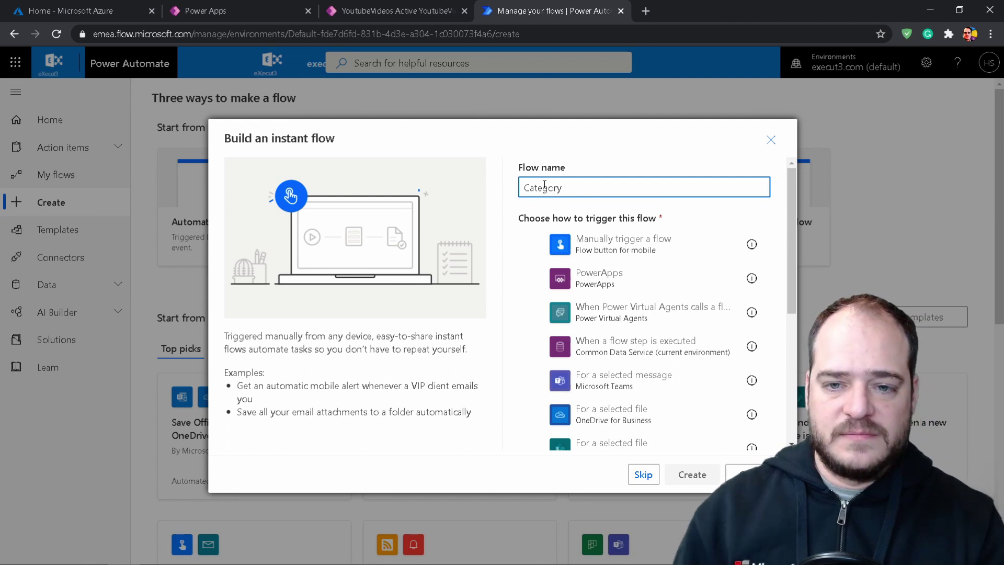
key("Home")
type("Ve")
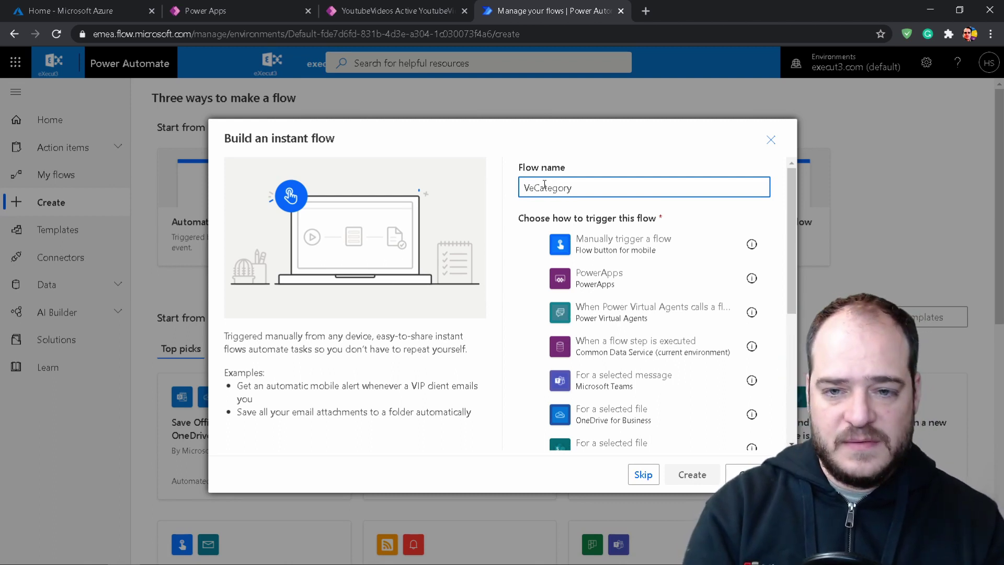
key("BackSpace")
type("ideos")
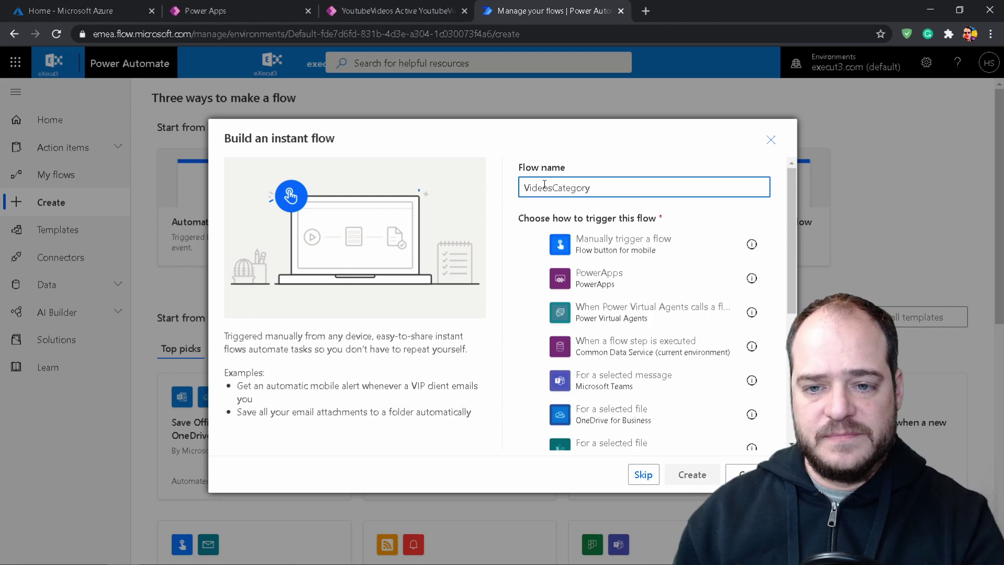
scroll(634, 296, "down", 1)
scroll(637, 310, "up", 1)
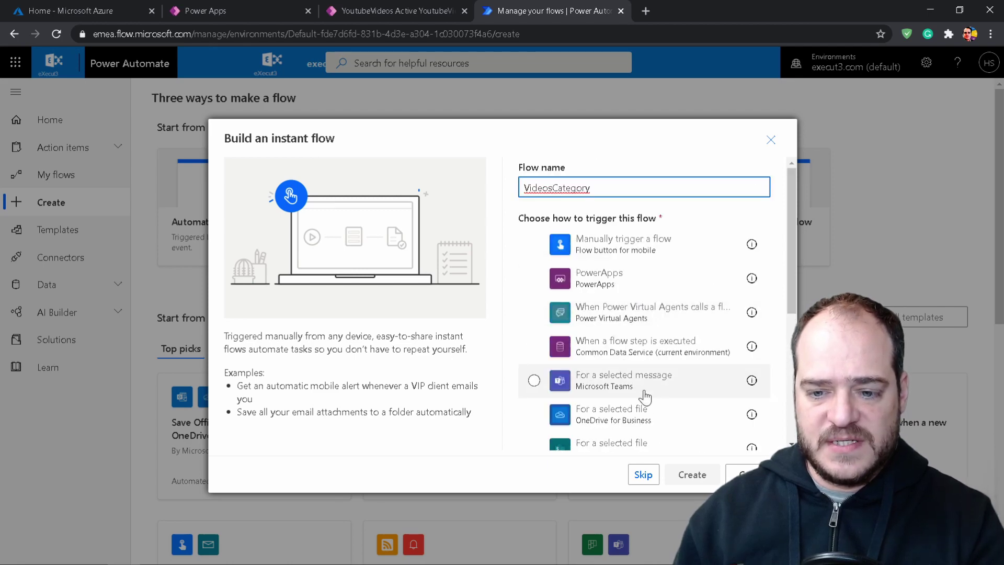
left_click(644, 539)
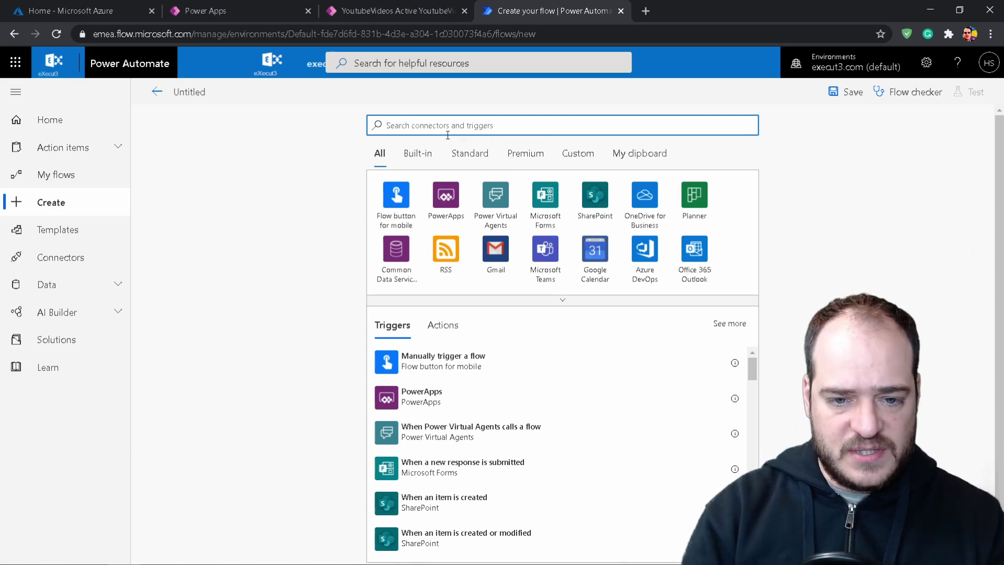
- Trigger the flow on Common Data Service record Create for YoutubeVideos, scope Organization
left_click(408, 282)
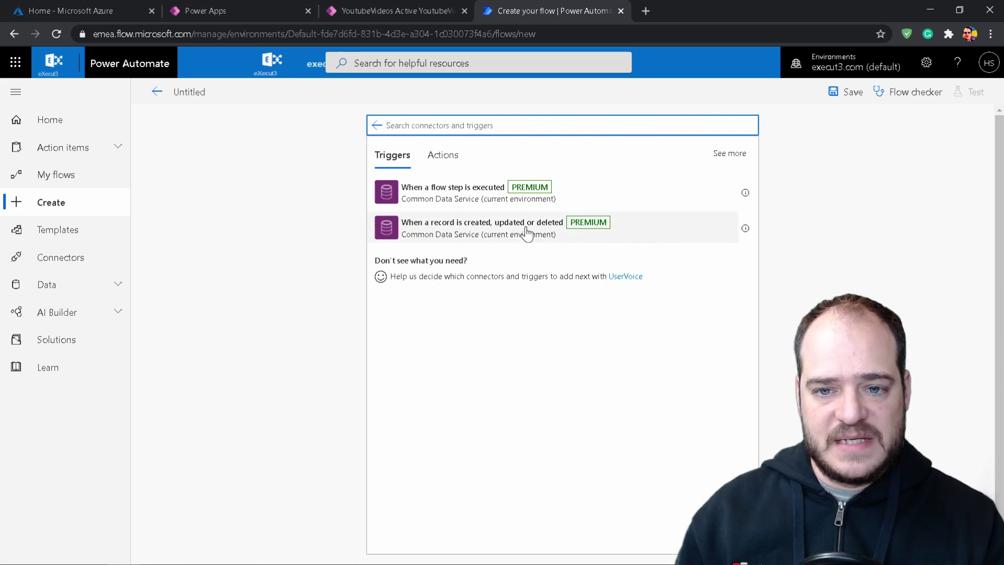
left_click(526, 233)
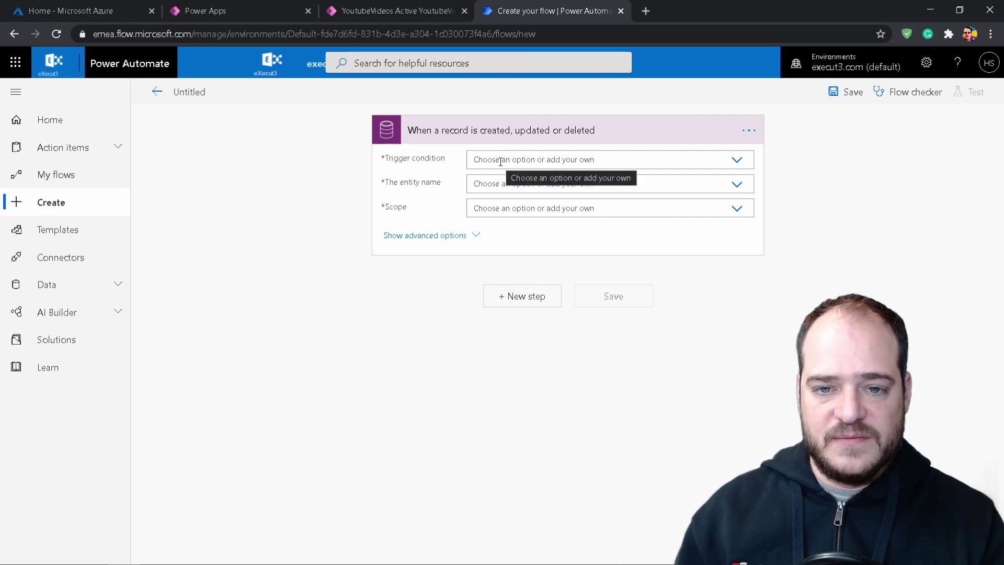
left_click(500, 162)
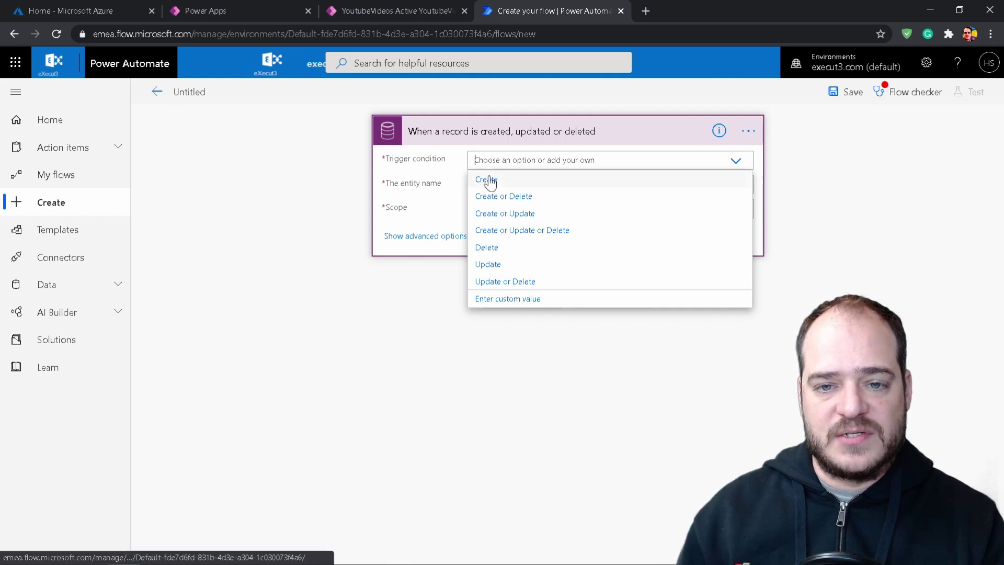
left_click(486, 179)
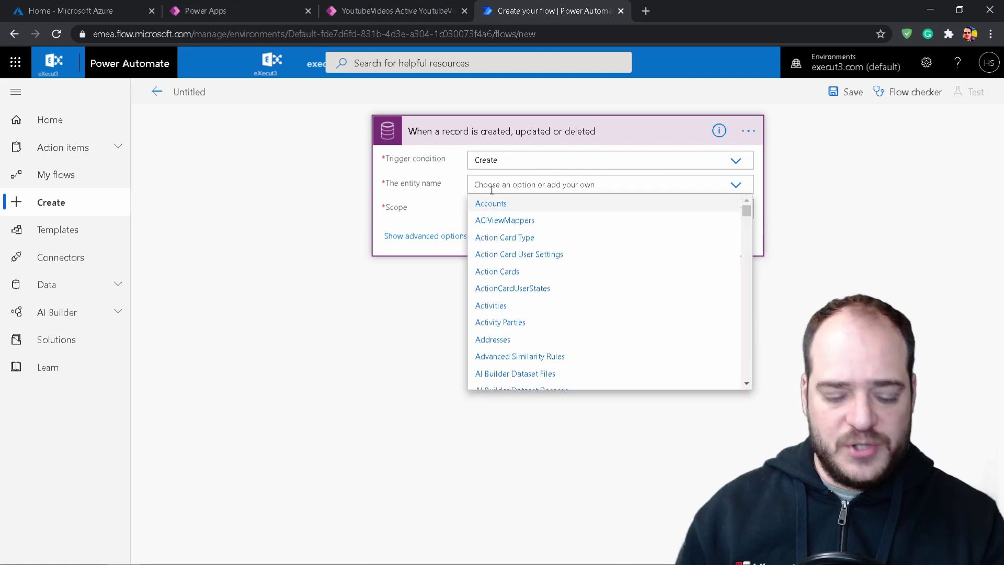
type("you")
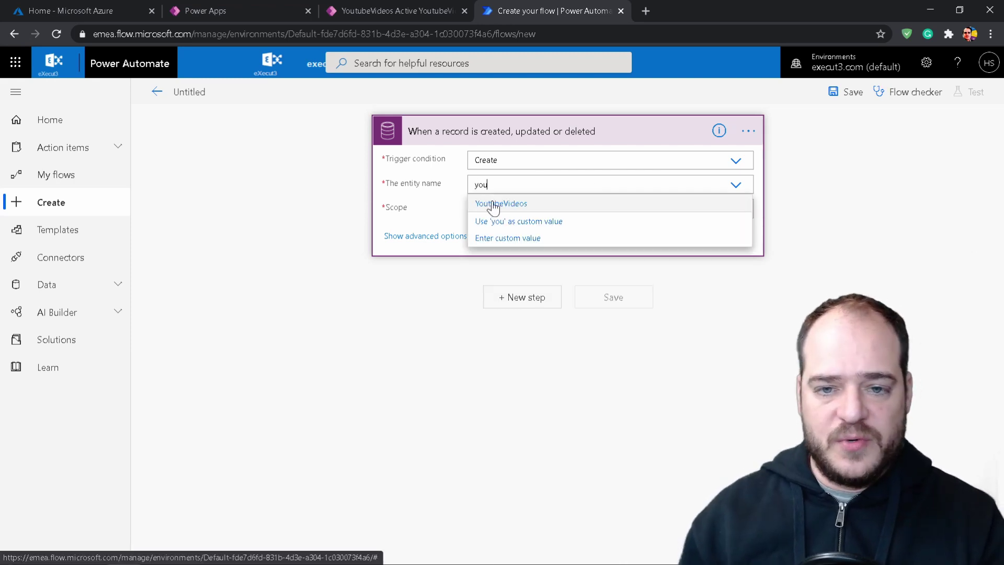
left_click(493, 208)
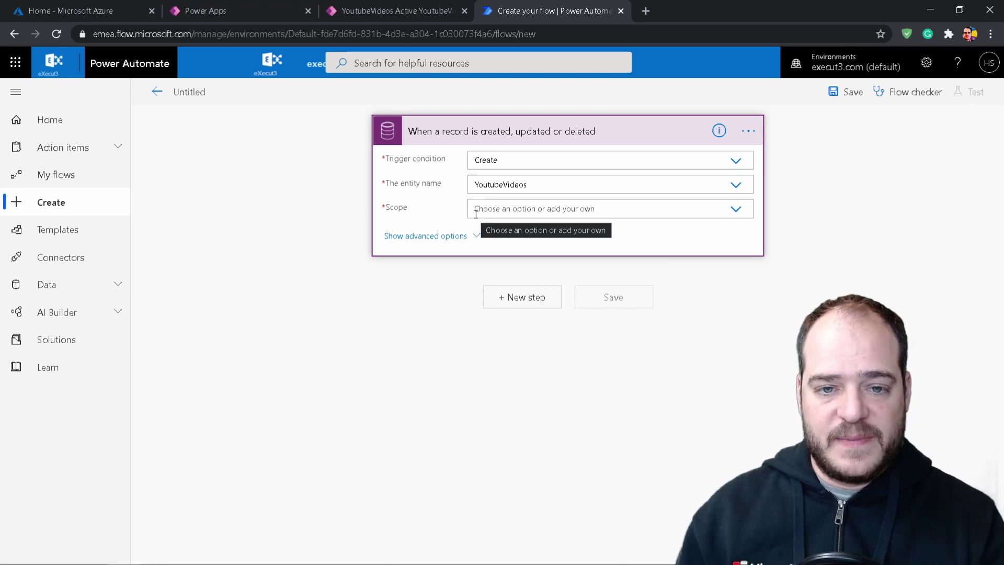
left_click(476, 214)
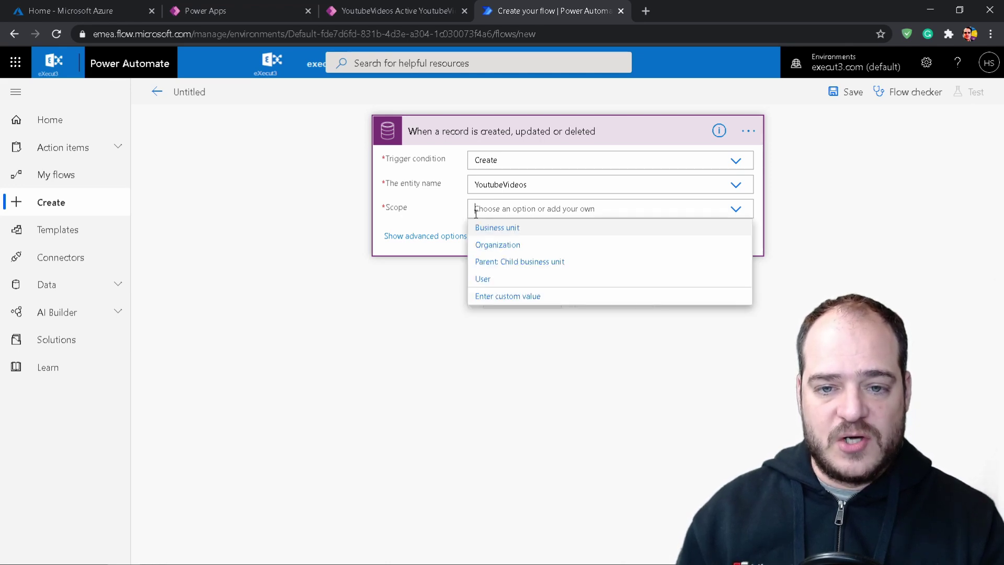
left_click(514, 246)
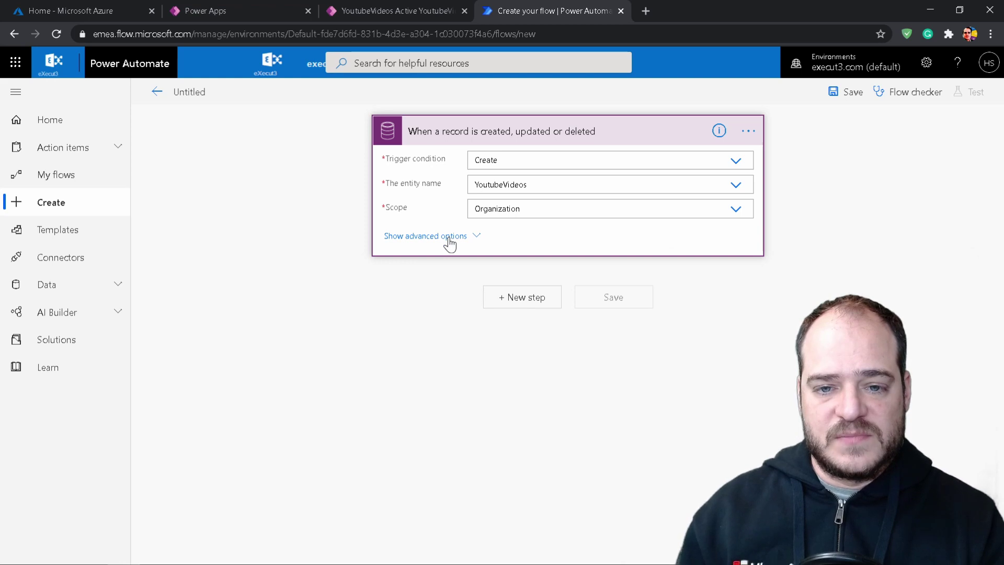
- Add a Condition step checking whether the record's Name contains DIVIDENDS
left_click(520, 297)
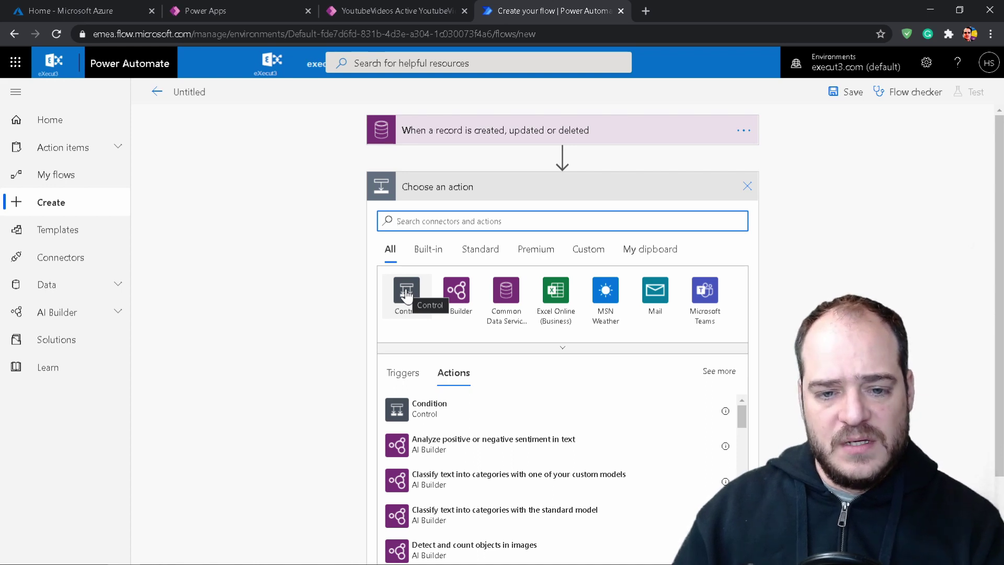
left_click(407, 292)
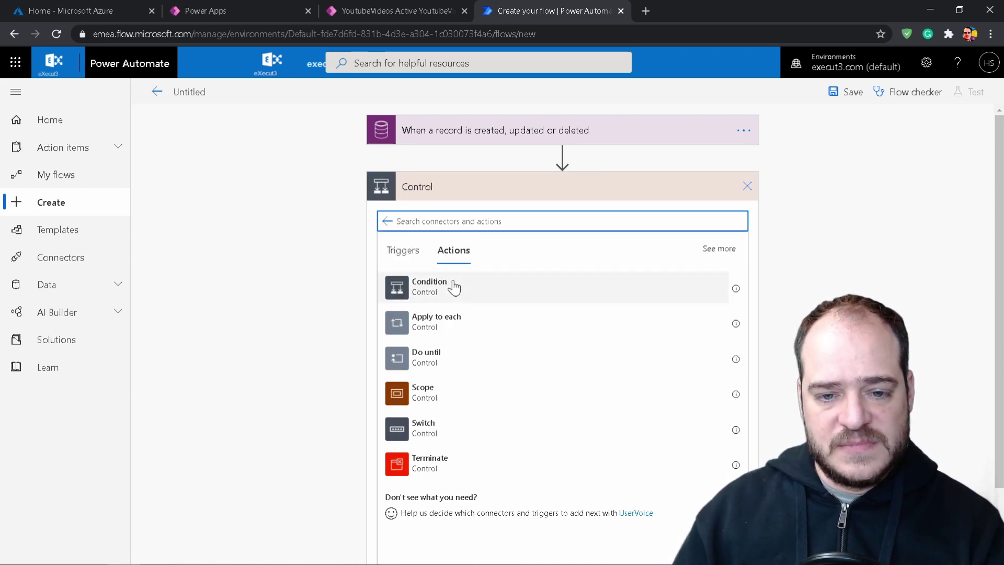
left_click(454, 287)
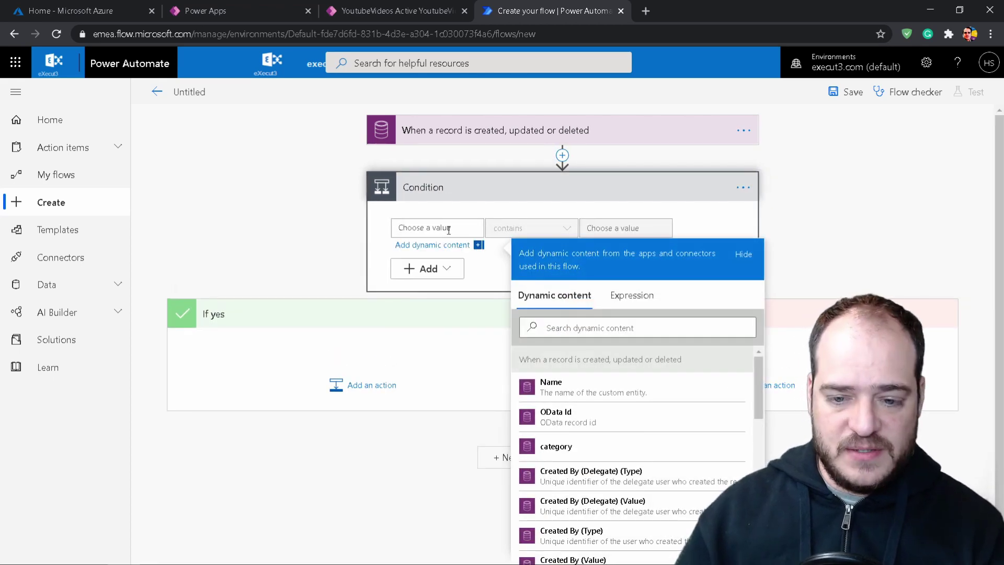
left_click(548, 397)
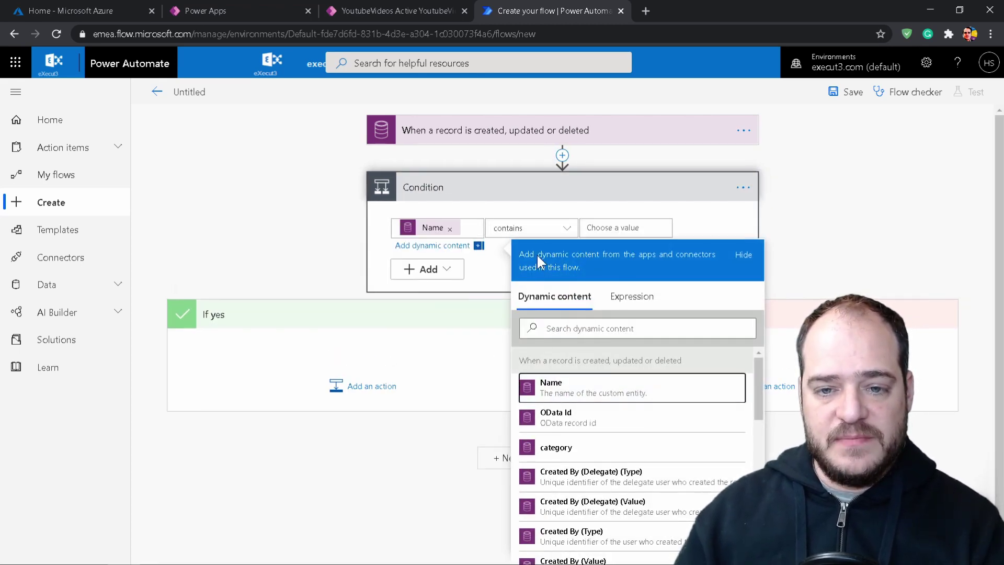
left_click(606, 226)
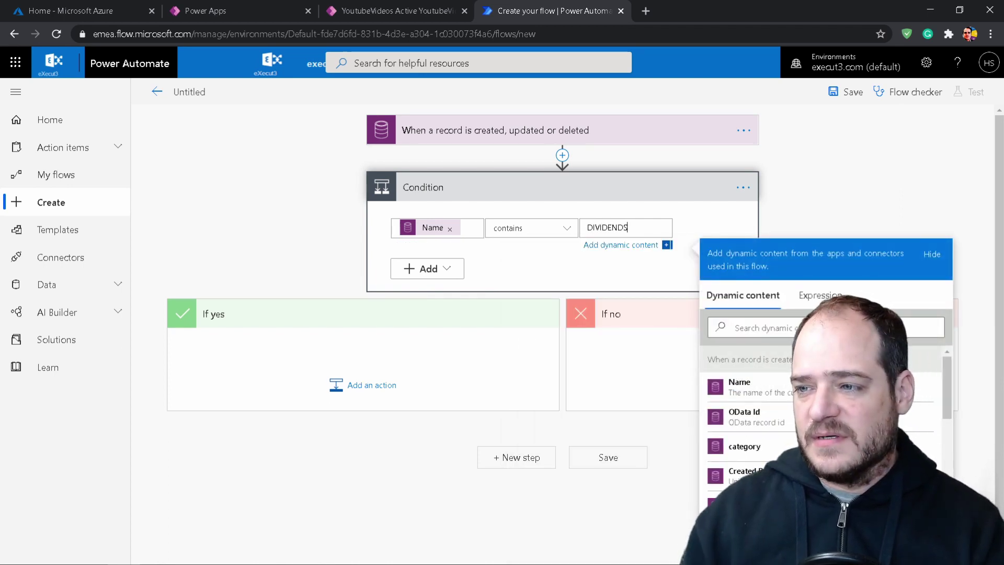
left_click(388, 315)
- Add a Common Data Service 'Update a record' action on YoutubeVideos in the If yes branch
left_click(379, 377)
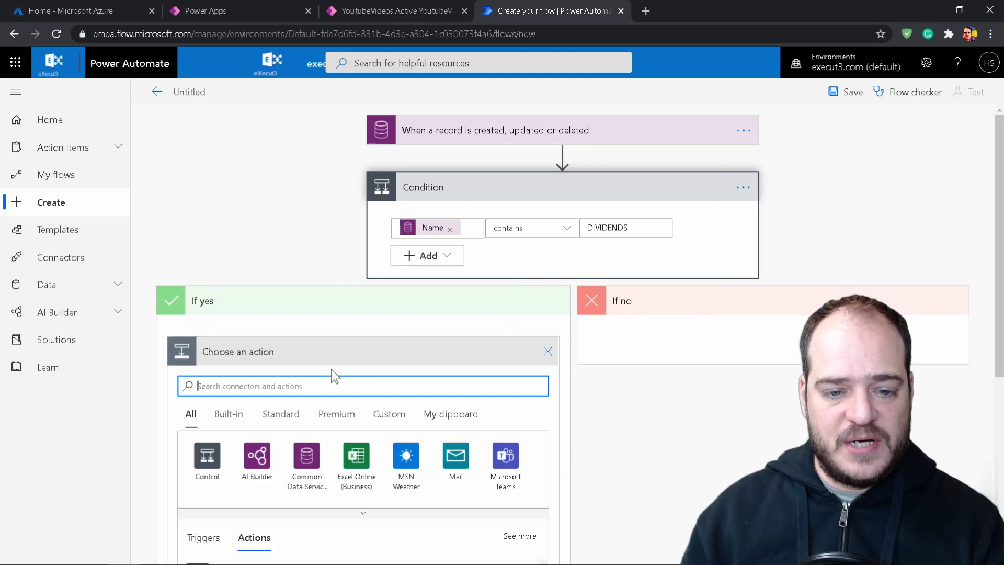
left_click(316, 468)
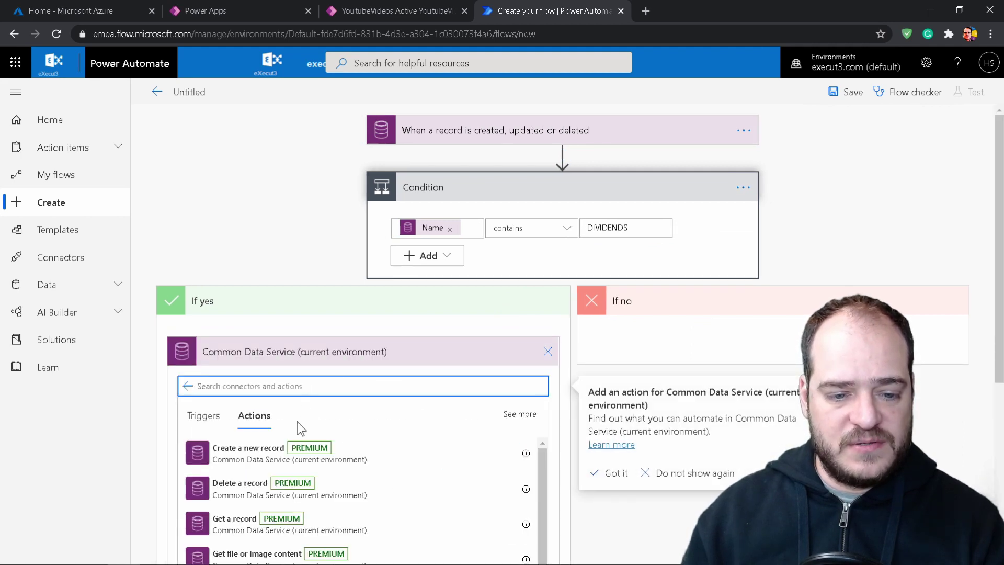
scroll(235, 471, "down", 1)
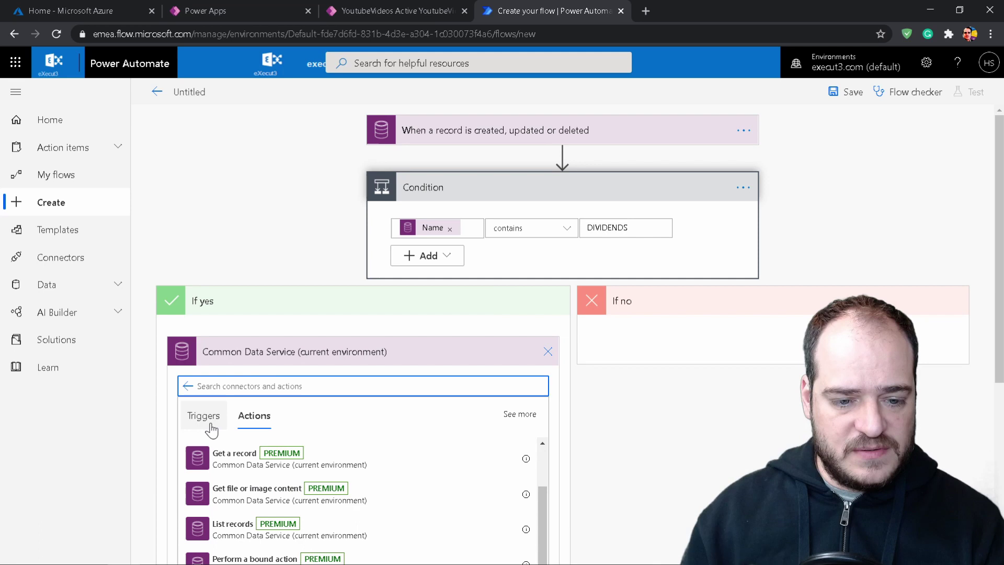
type("update")
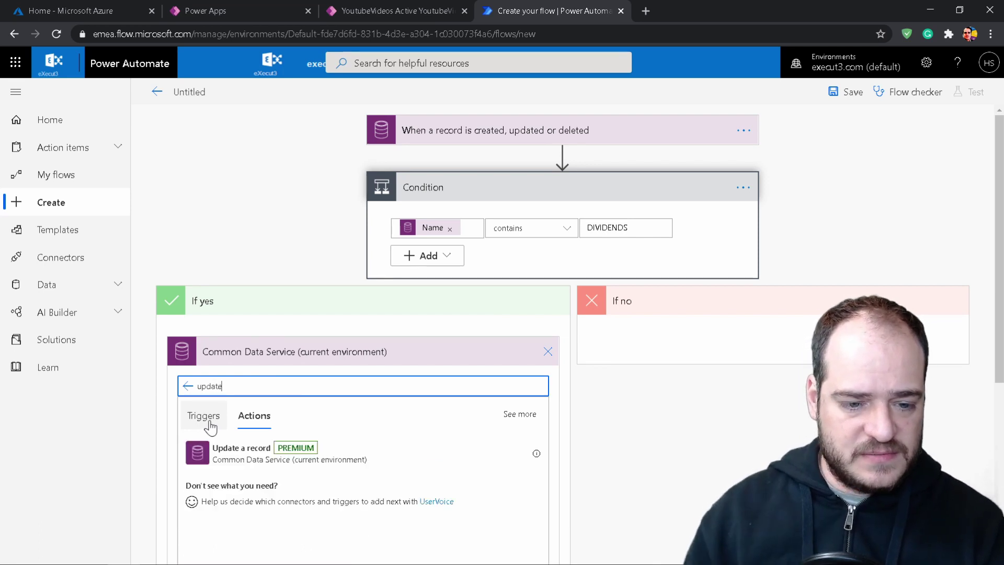
left_click(262, 459)
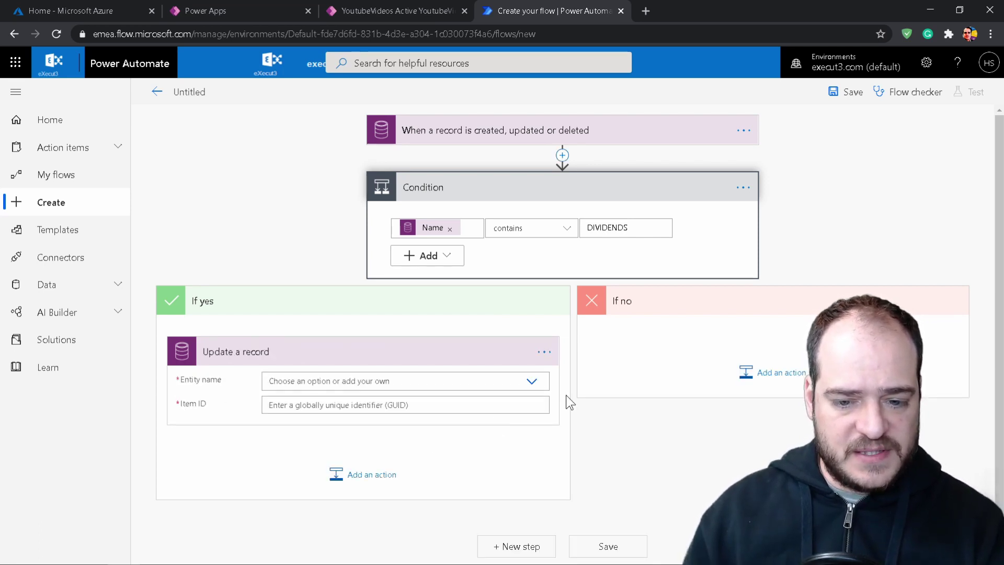
left_click(344, 381)
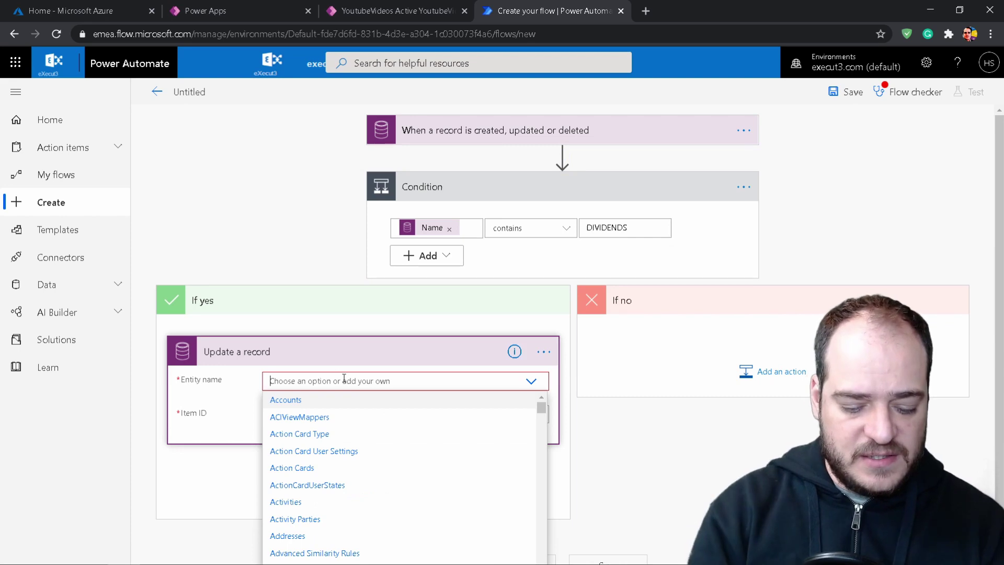
type("You")
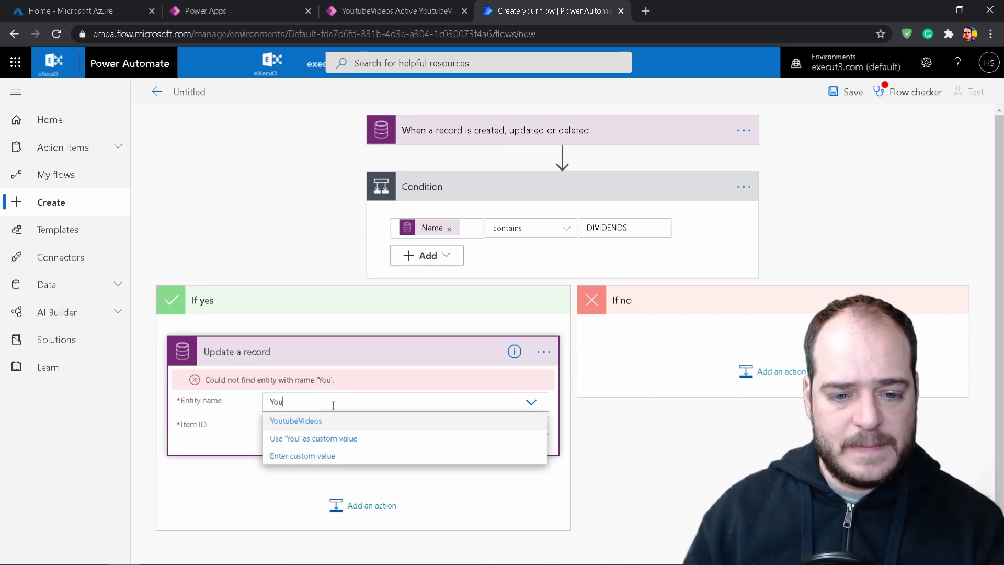
left_click(287, 421)
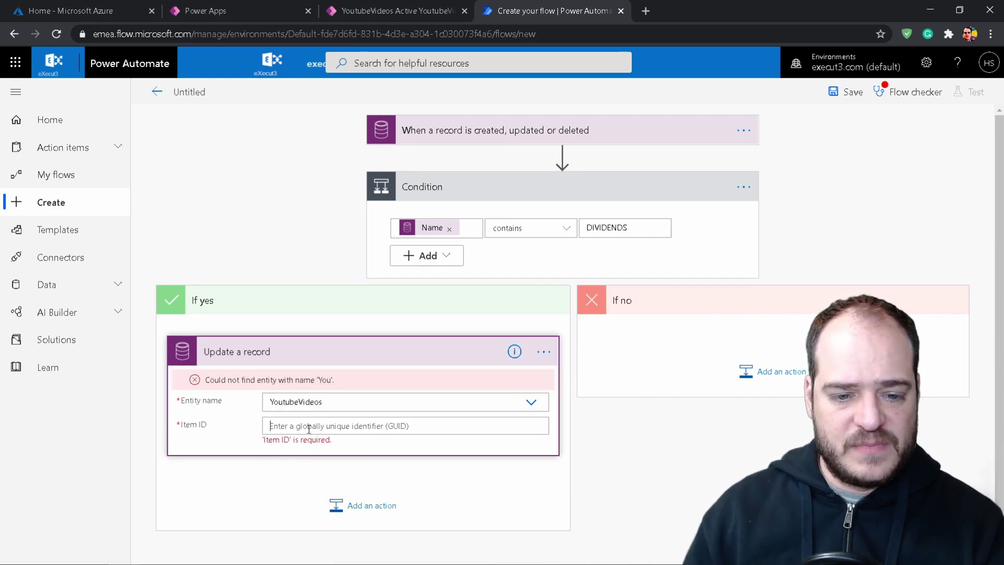
- Set the update's Item ID to the trigger's YoutubeVideo id
left_click(303, 426)
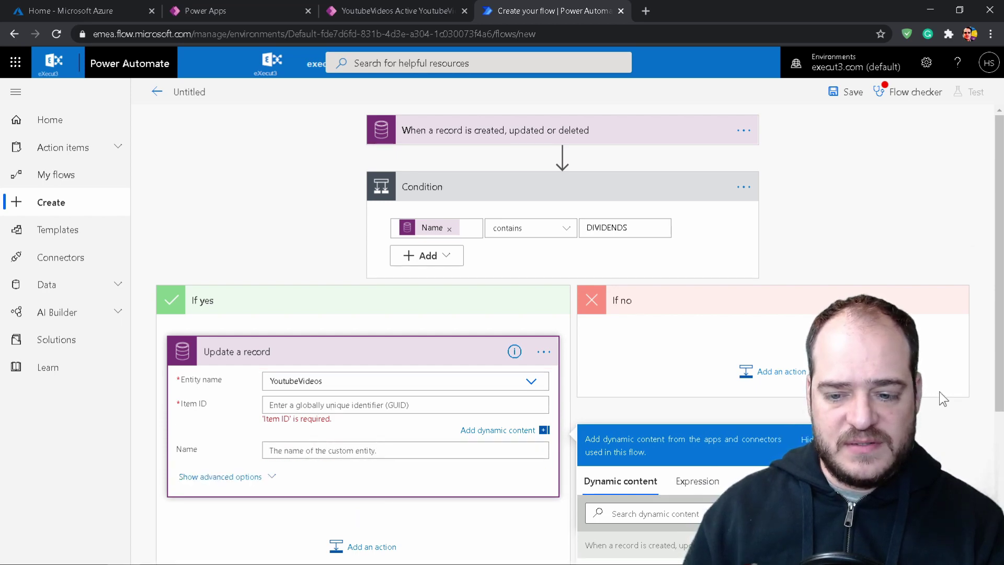
scroll(613, 320, "down", 1)
scroll(614, 320, "down", 3)
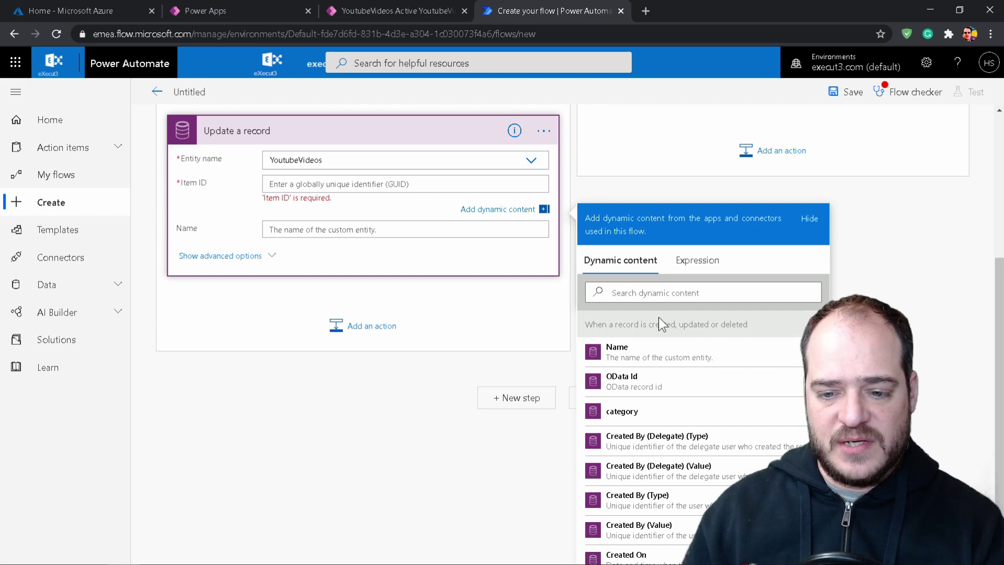
left_click(308, 186)
type("You")
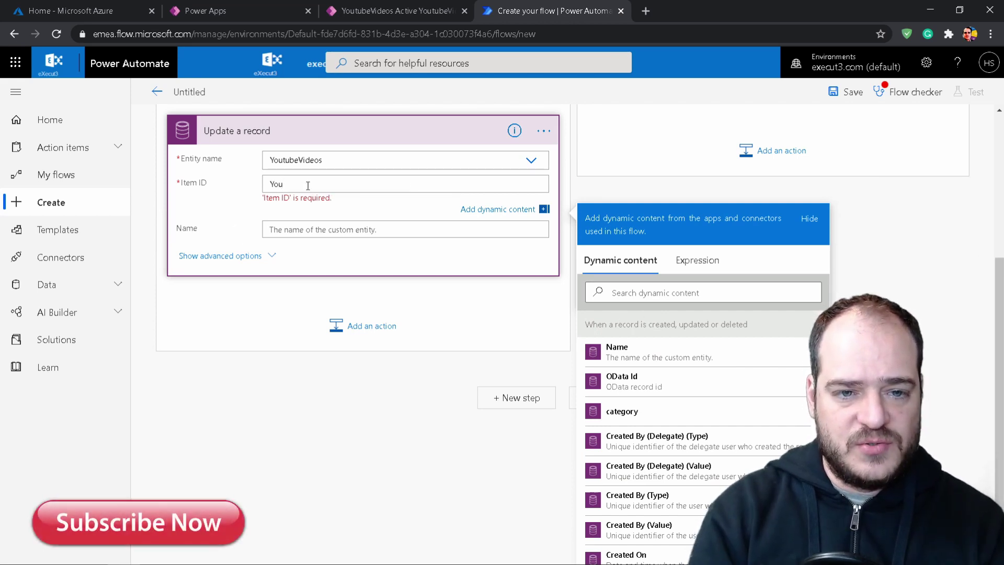
type("tub")
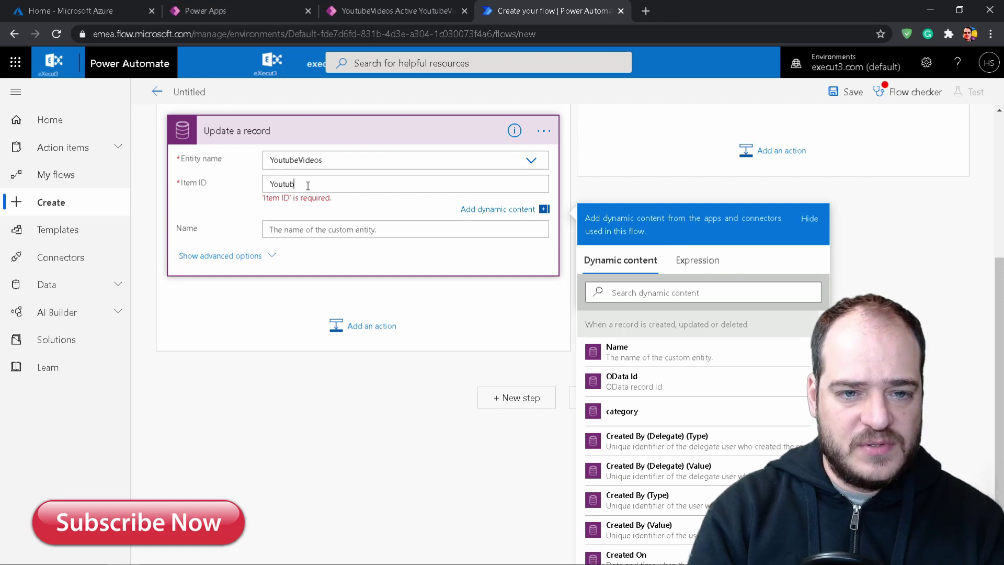
type("eVido")
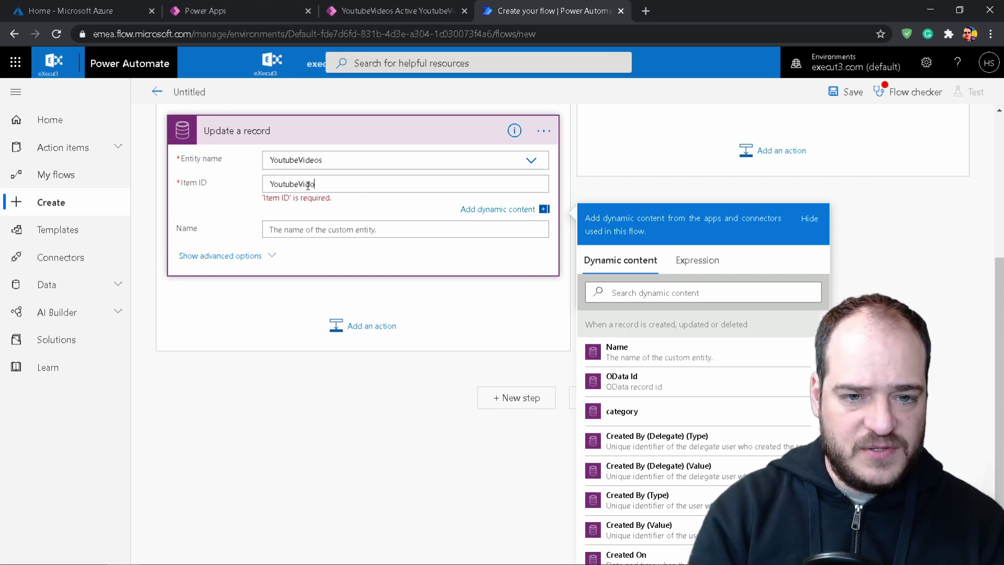
key("BackSpace")
type("eo")
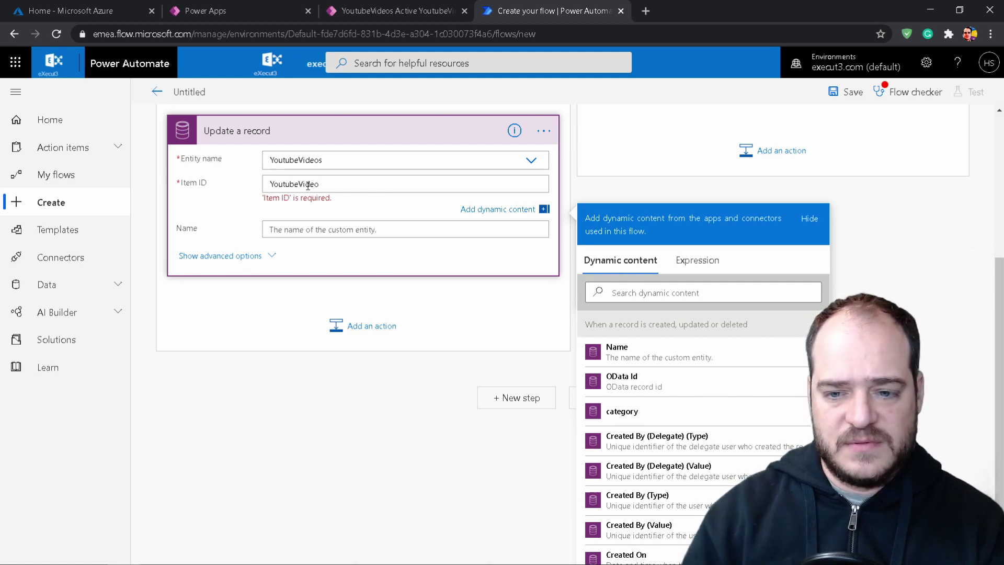
left_click(644, 285)
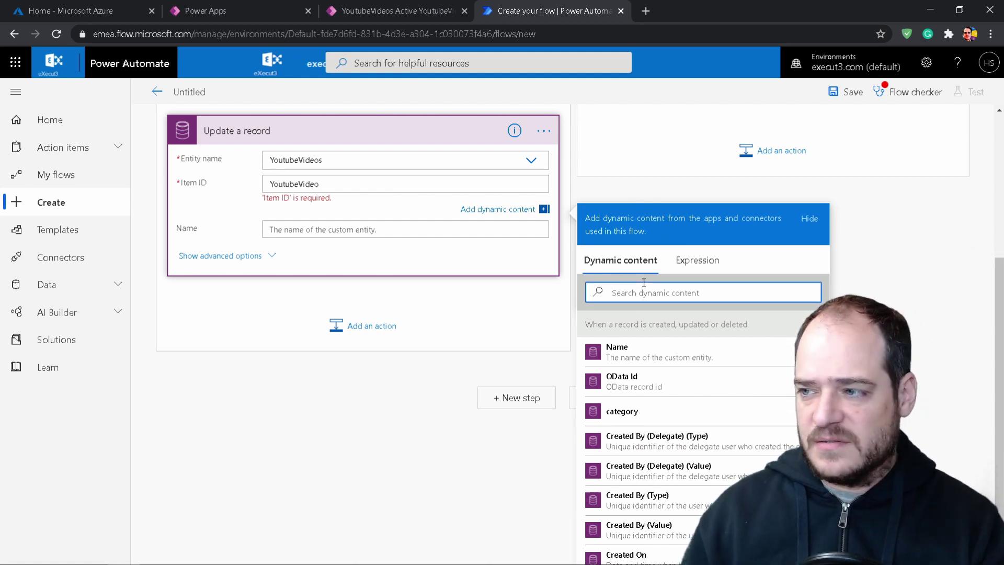
type("you")
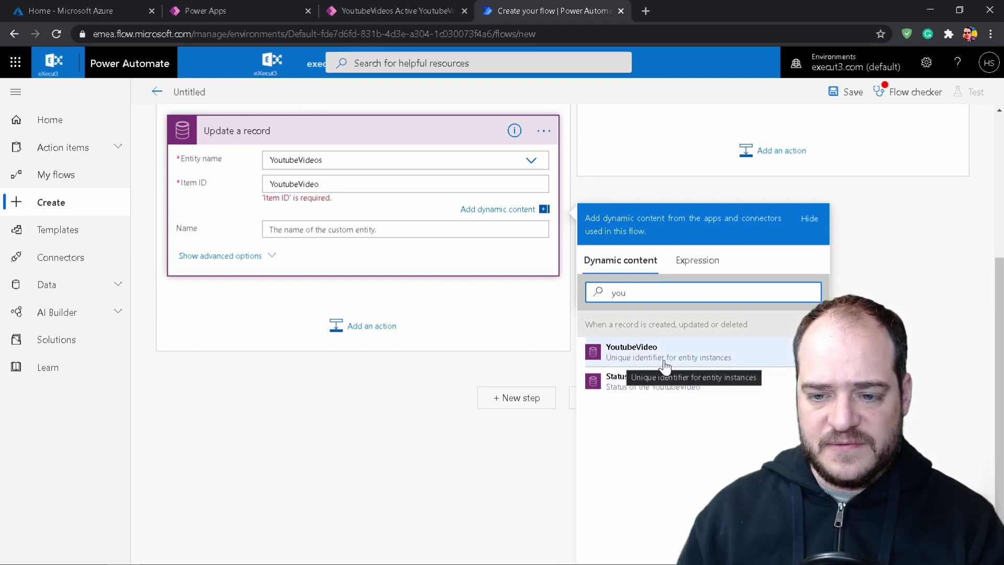
left_click(623, 351)
double_click(315, 194)
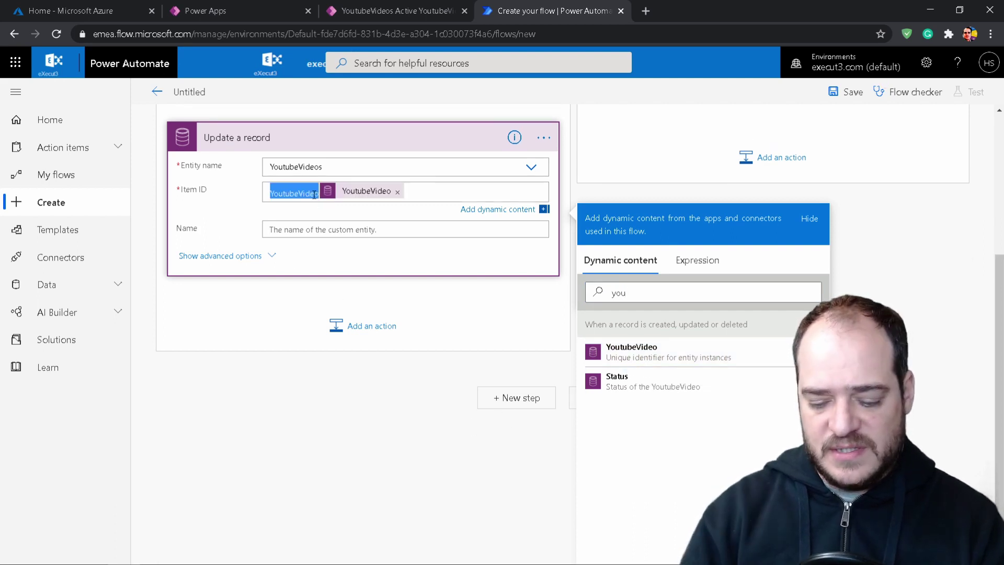
key("BackSpace")
- Set the record's category to Finance in the advanced options
left_click(390, 231)
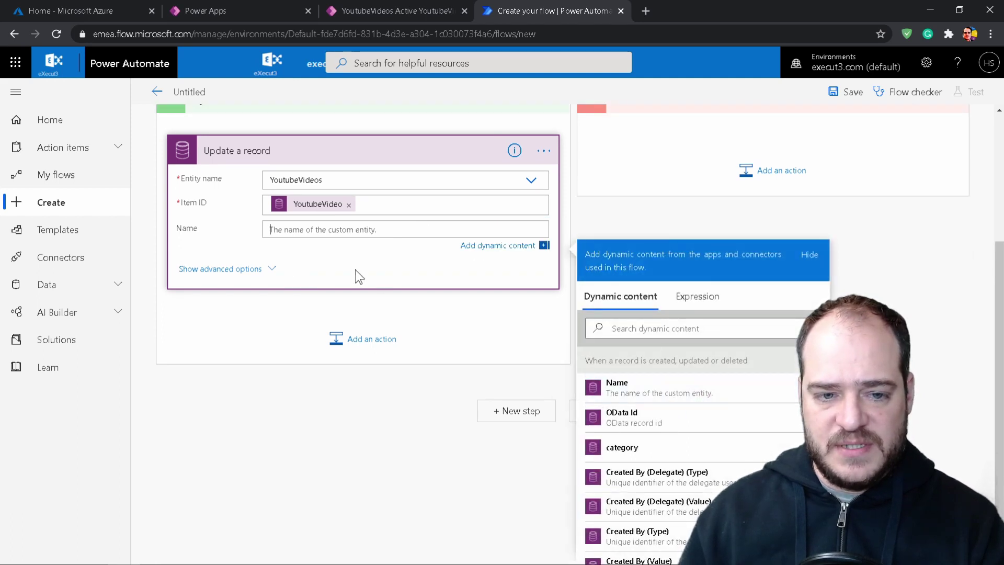
left_click(214, 270)
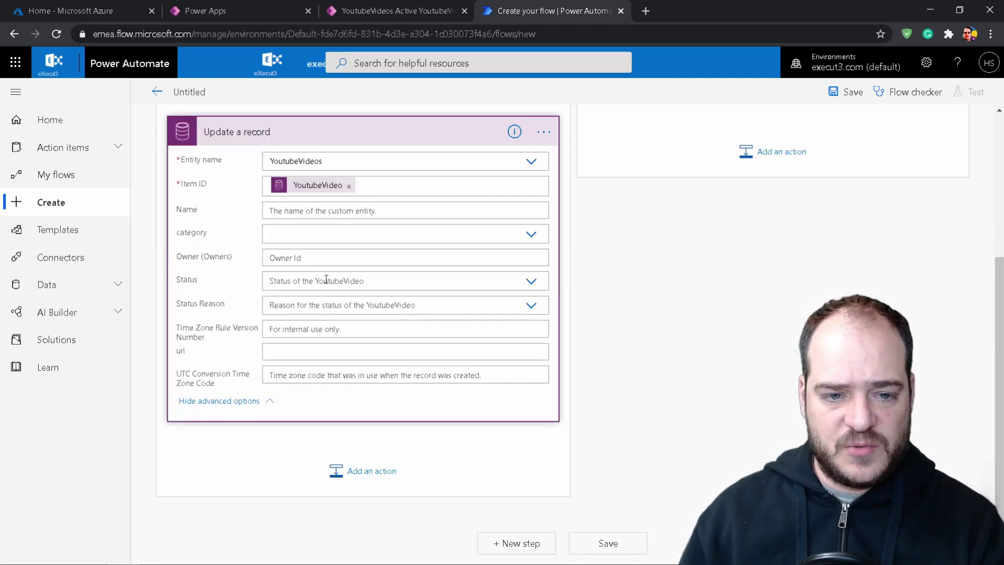
left_click(282, 233)
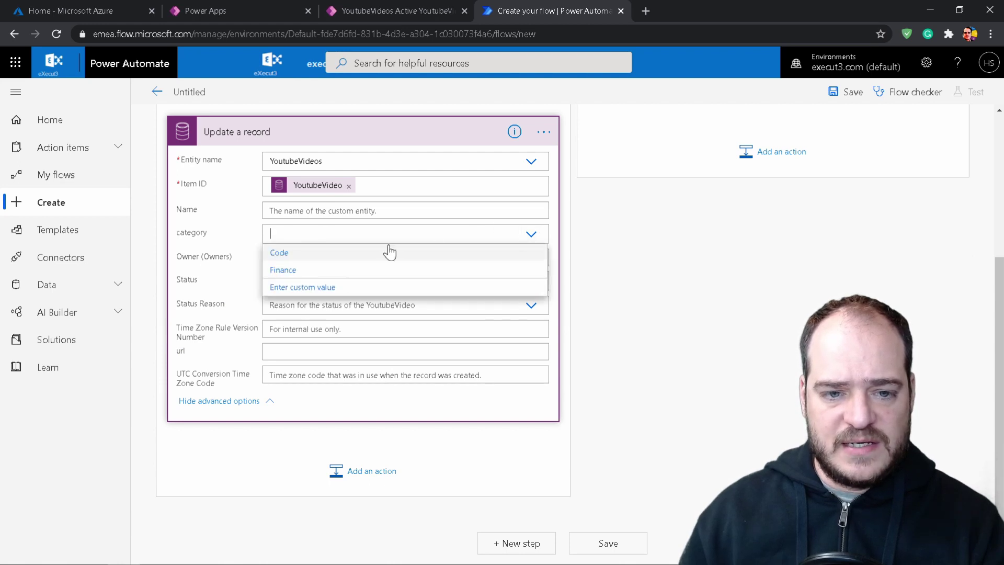
left_click(332, 270)
scroll(755, 273, "up", 3)
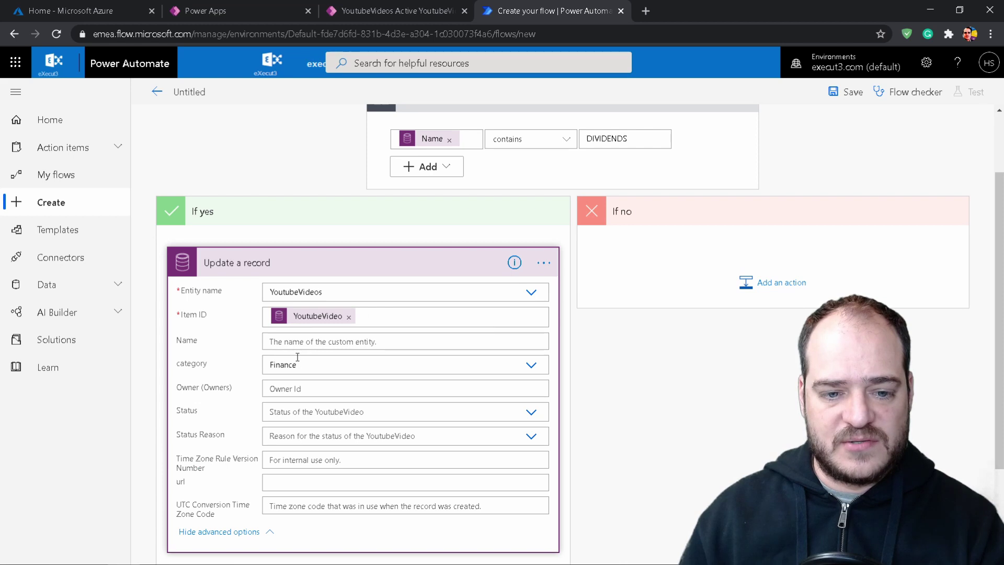
- Add a Common Data Service Update a record action to the If no branch, targeting YoutubeVideos
left_click(766, 284)
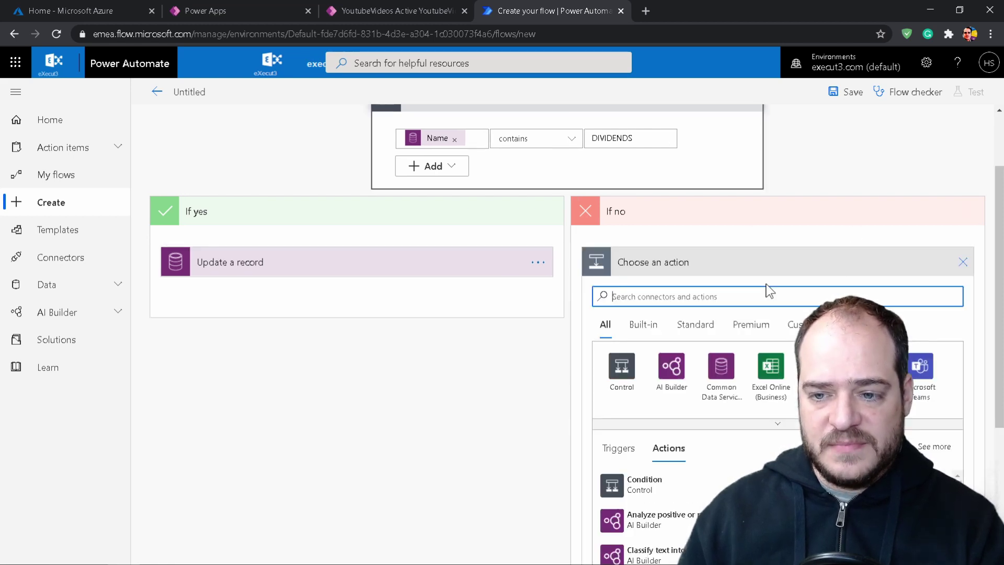
left_click(720, 367)
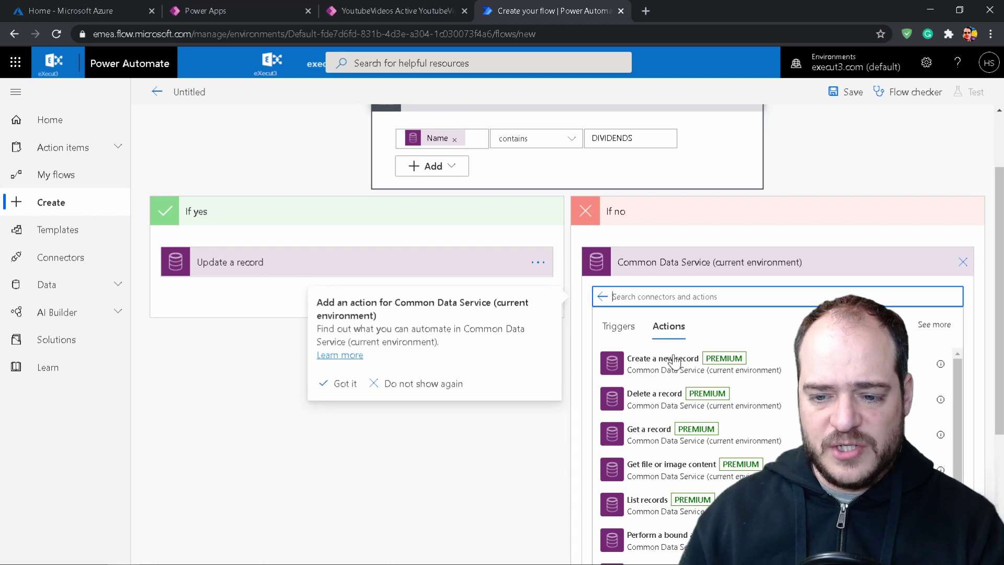
type("upda")
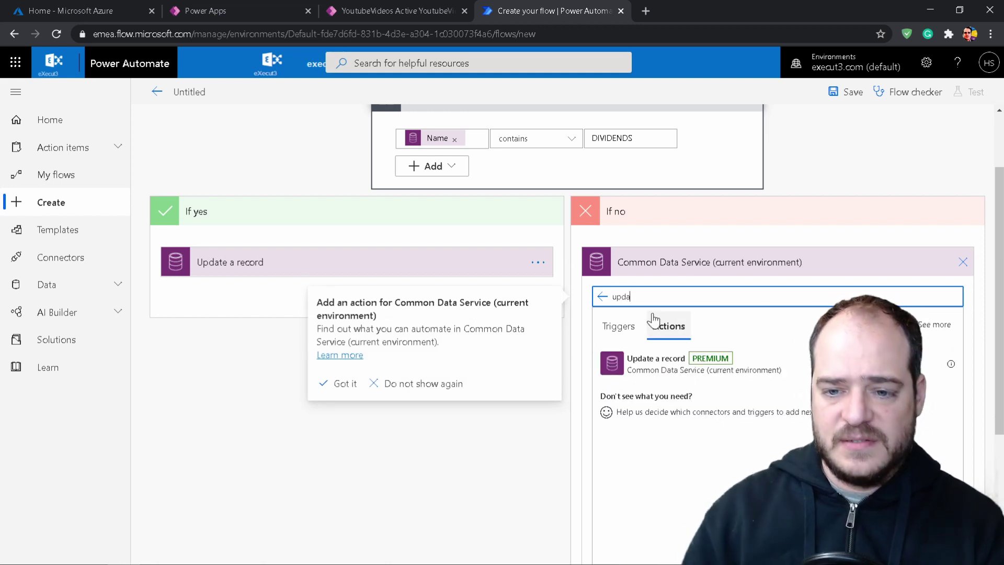
left_click(655, 361)
scroll(710, 361, "up", 2)
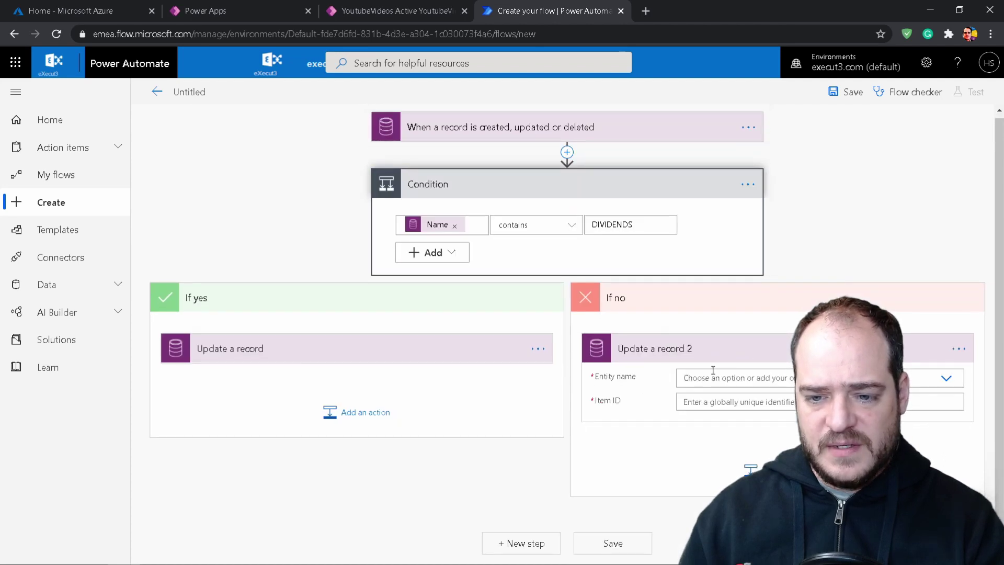
left_click(711, 375)
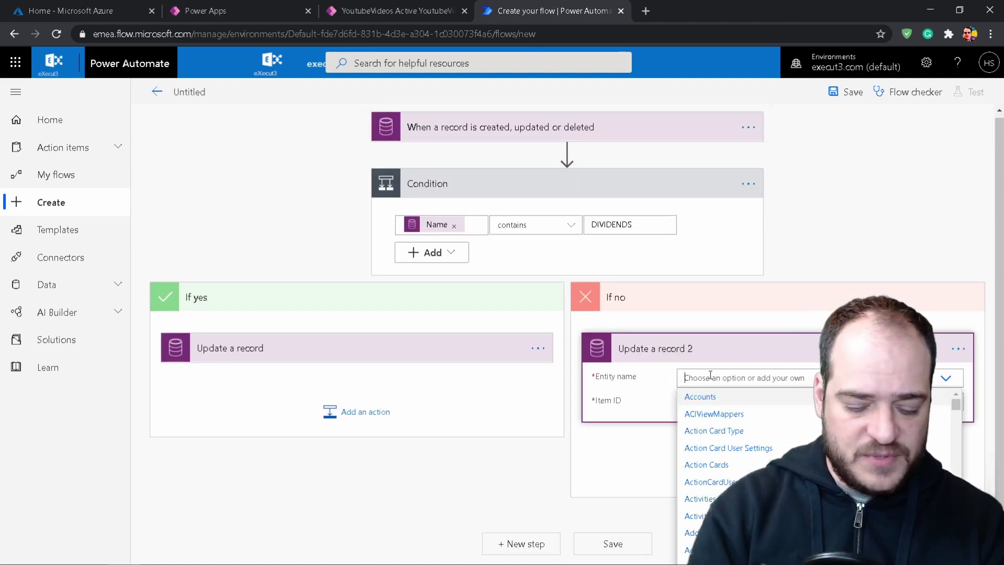
type("you")
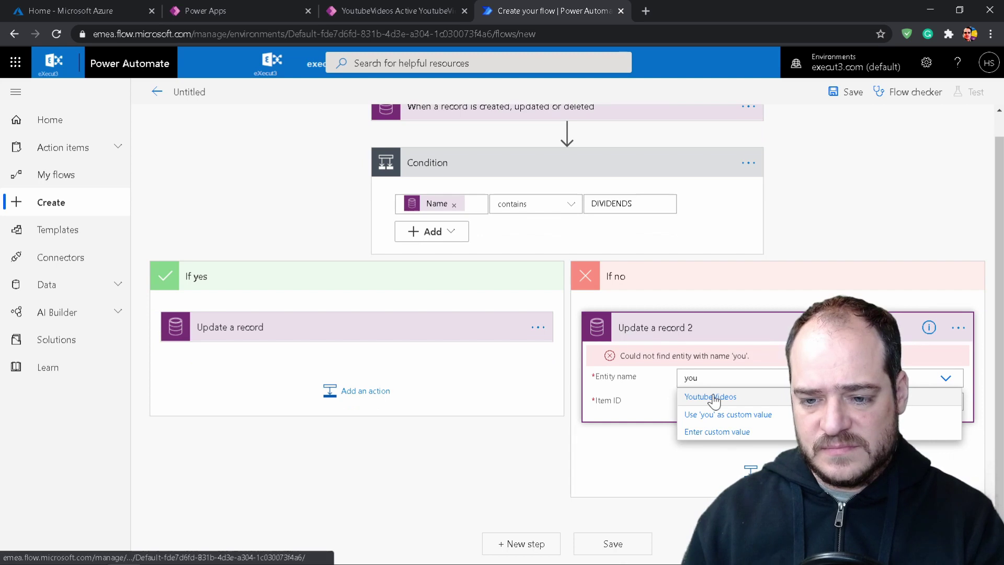
left_click(713, 398)
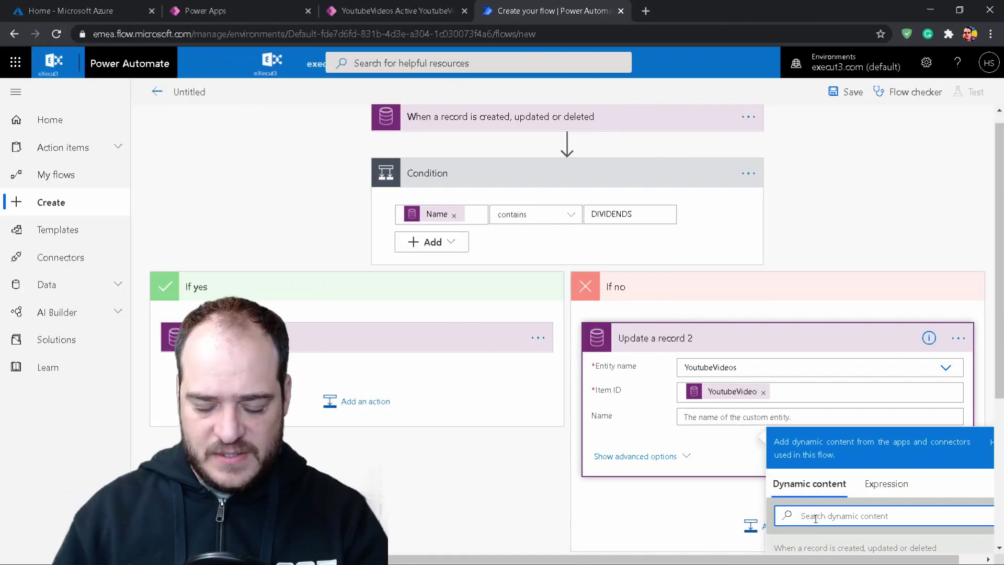
- Show the advanced options and set the category field to Code
left_click(657, 456)
scroll(679, 429, "down", 4)
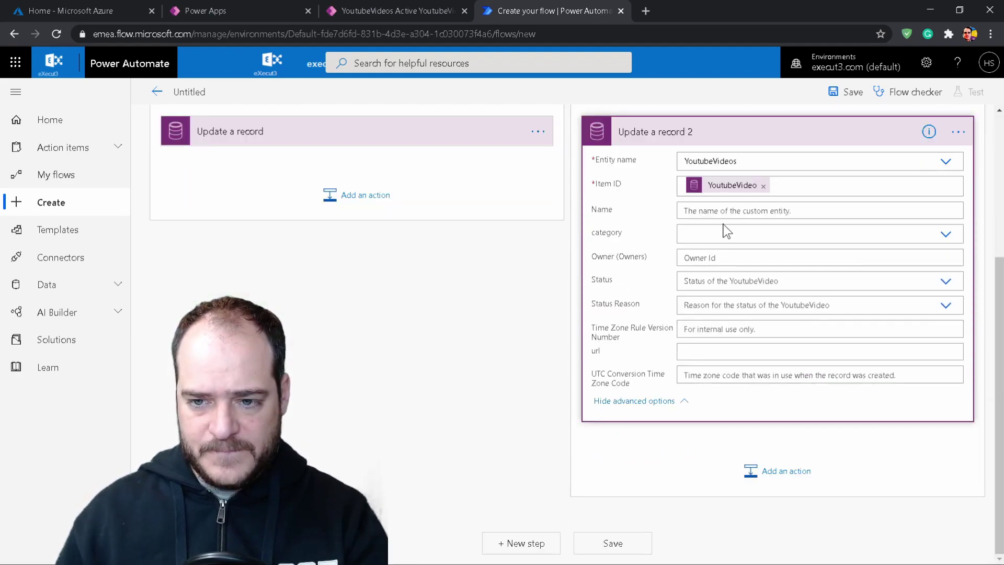
left_click(946, 234)
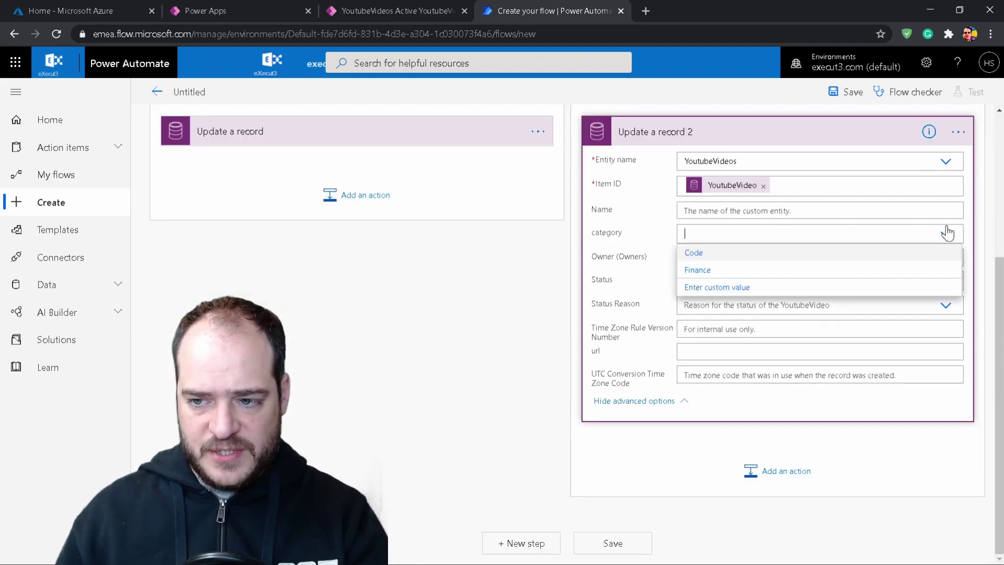
left_click(727, 255)
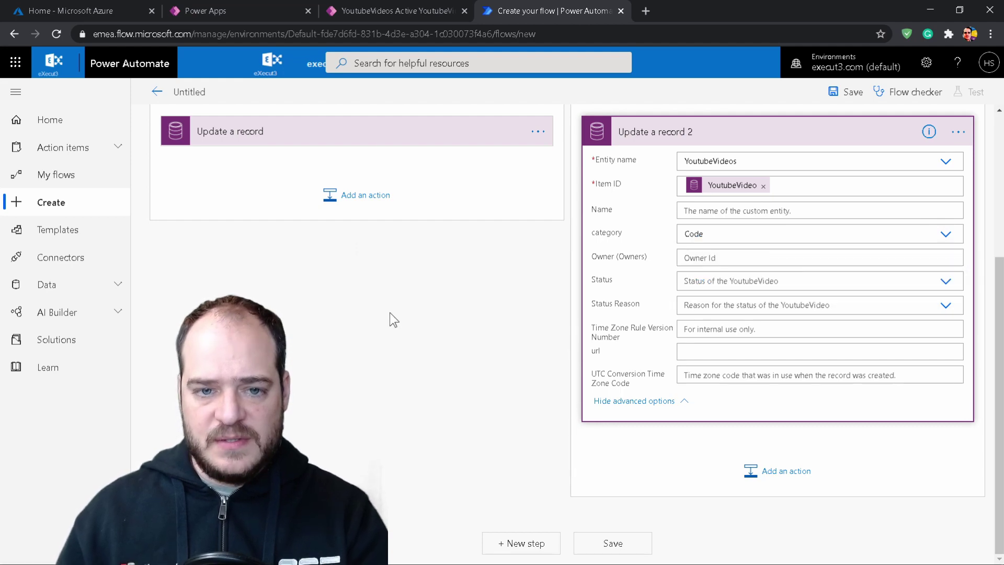
scroll(390, 319, "up", 5)
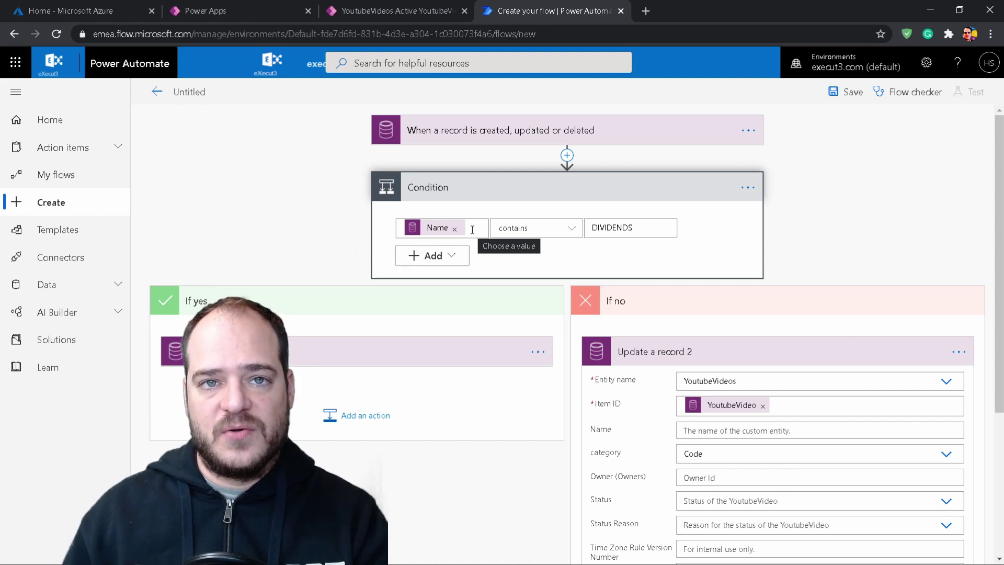
- Save the flow and run the Flow checker for errors and warnings
left_click(845, 92)
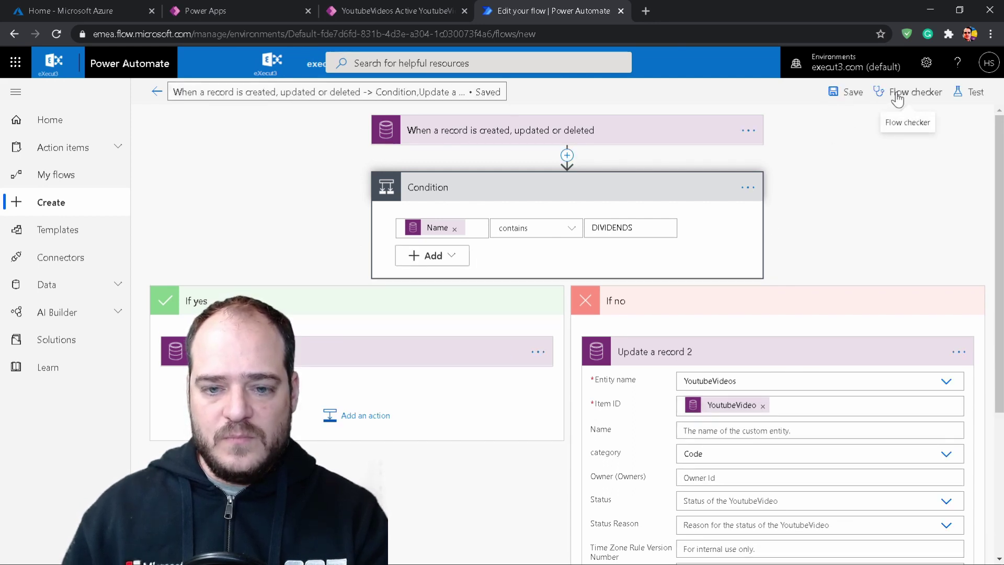
left_click(893, 99)
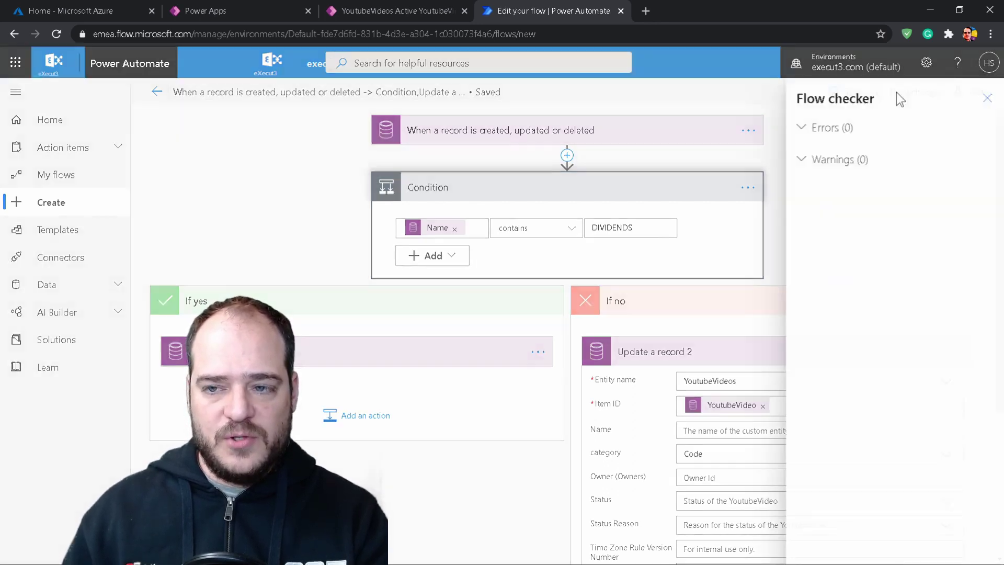
left_click(986, 92)
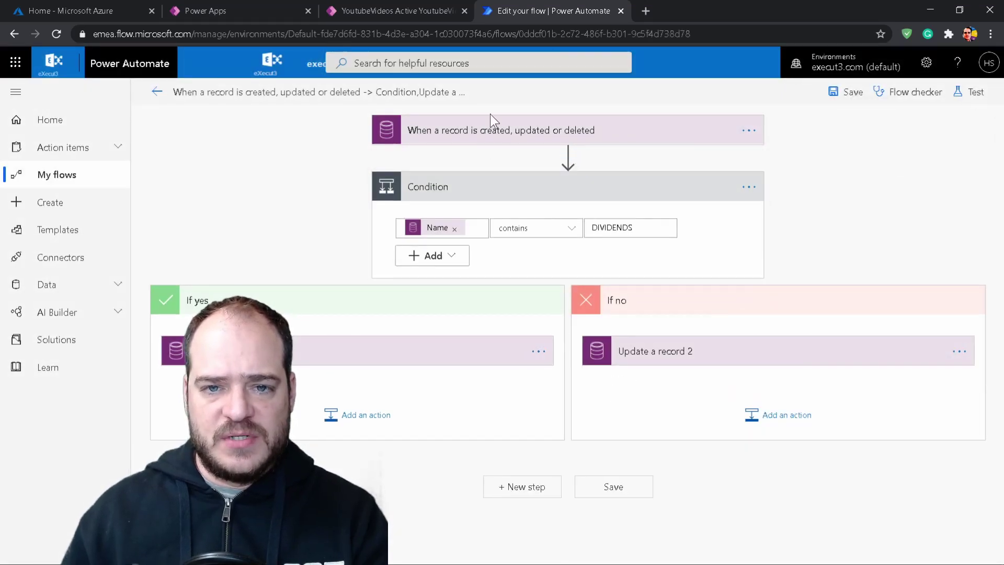
- Rename the flow to 'UpdateCategory', save it, and go to My flows
triple_click(452, 93)
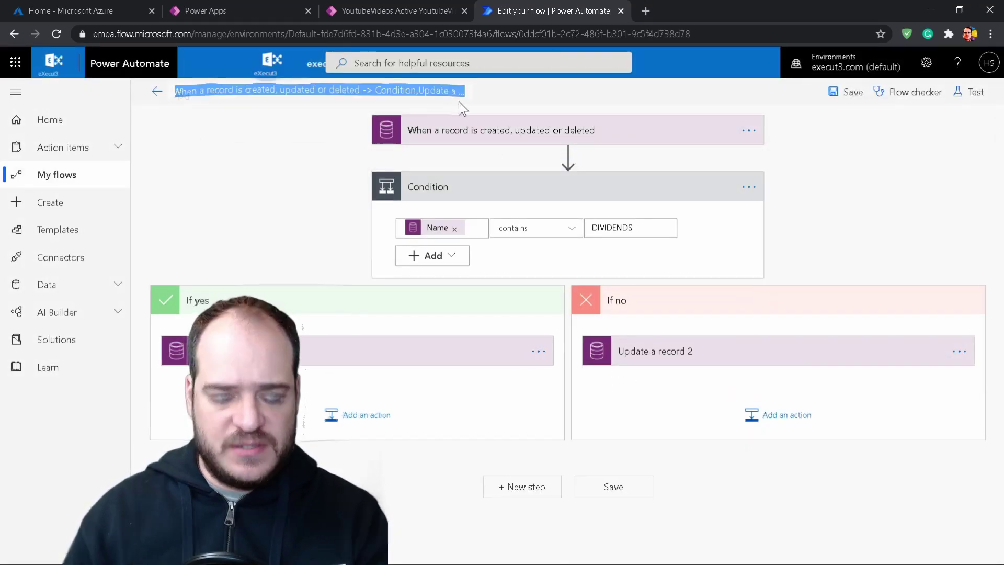
key("BackSpace")
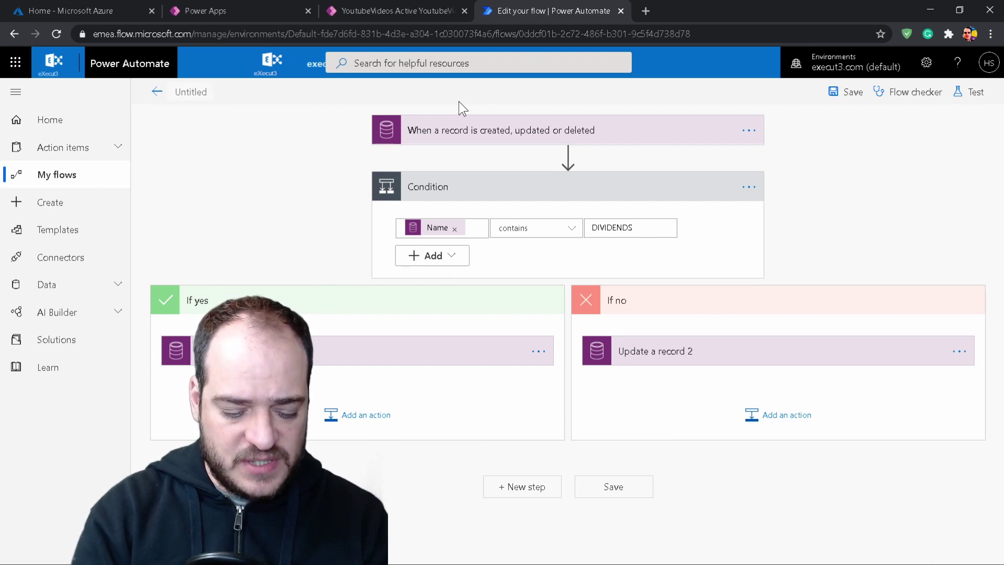
type("UpdateCate")
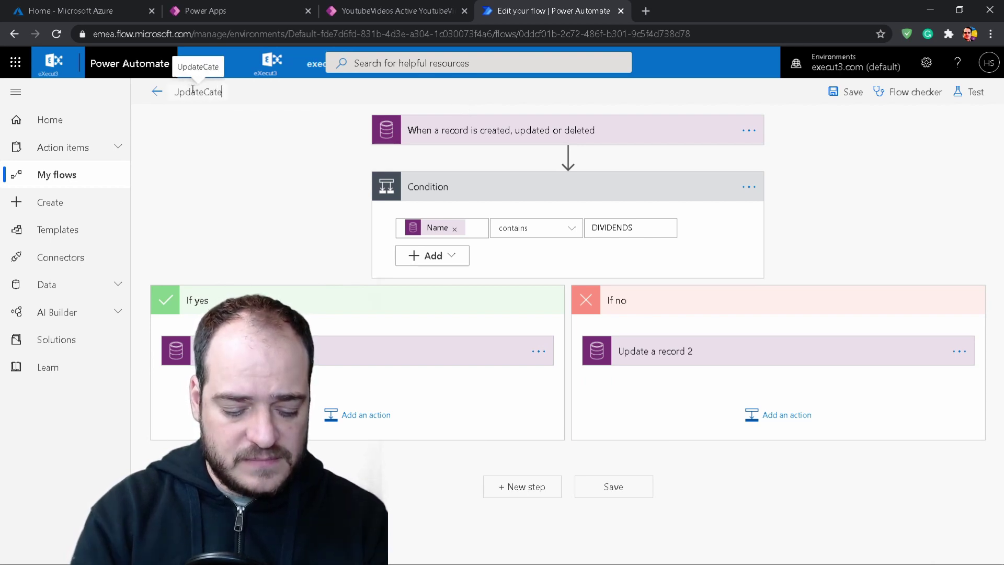
type("gory")
left_click(229, 166)
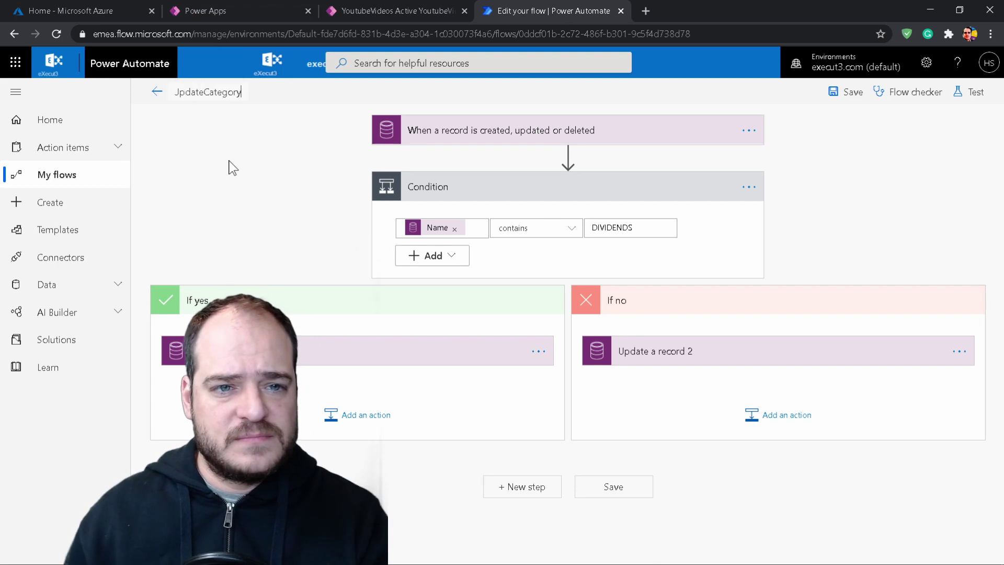
left_click(848, 92)
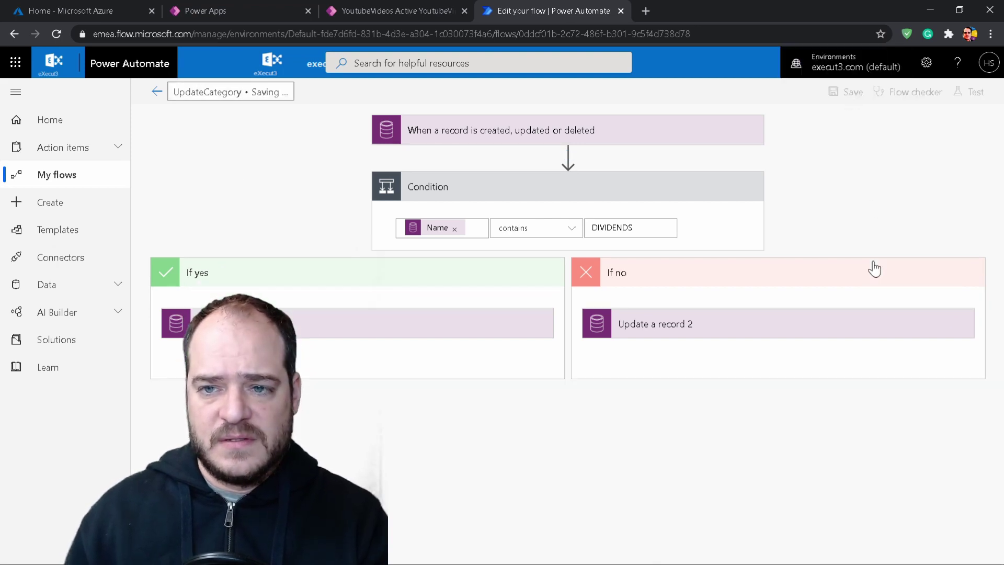
left_click(42, 174)
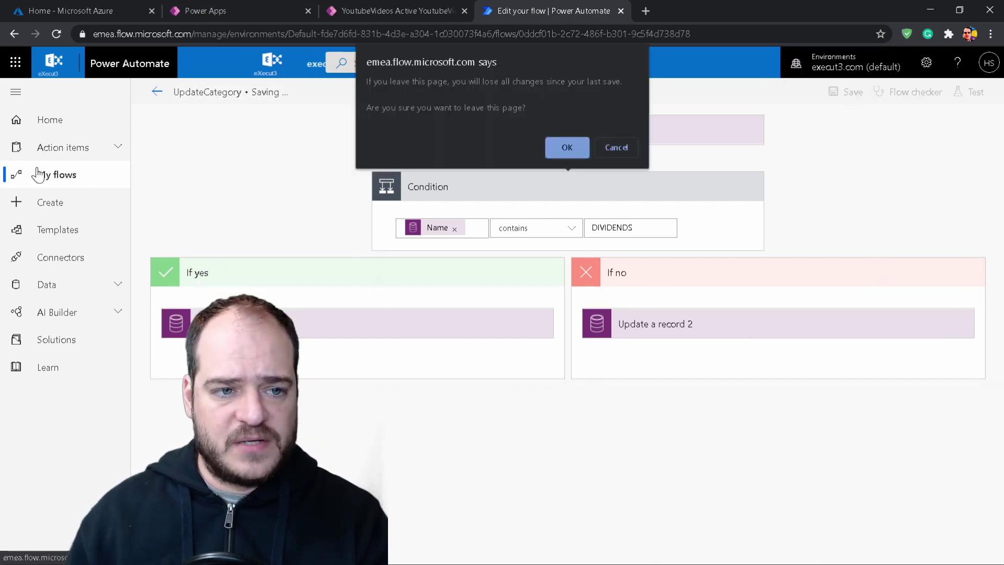
- Leave the editor, confirm UpdateCategory is On in its details, then switch to the Azure portal
left_click(564, 146)
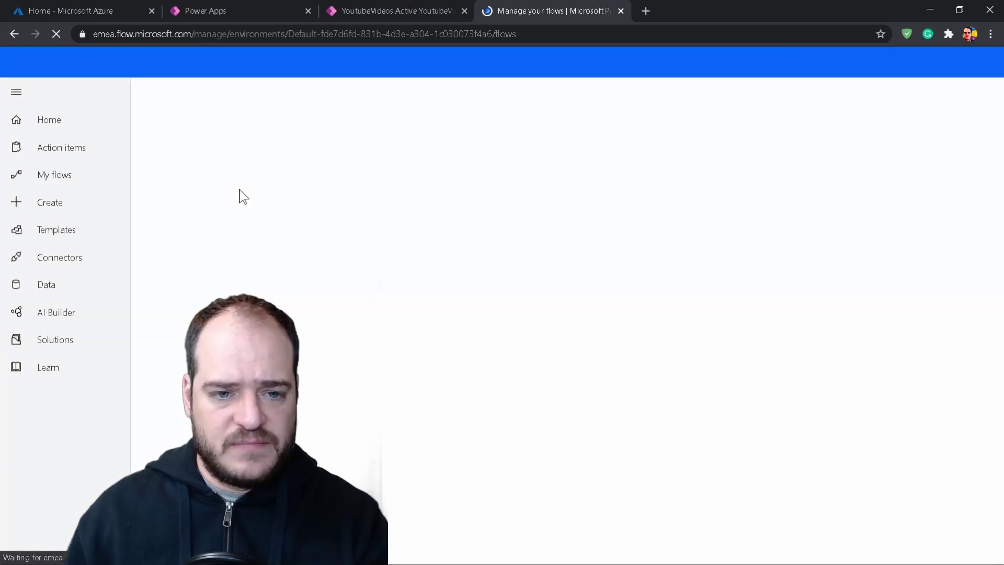
left_click(264, 241)
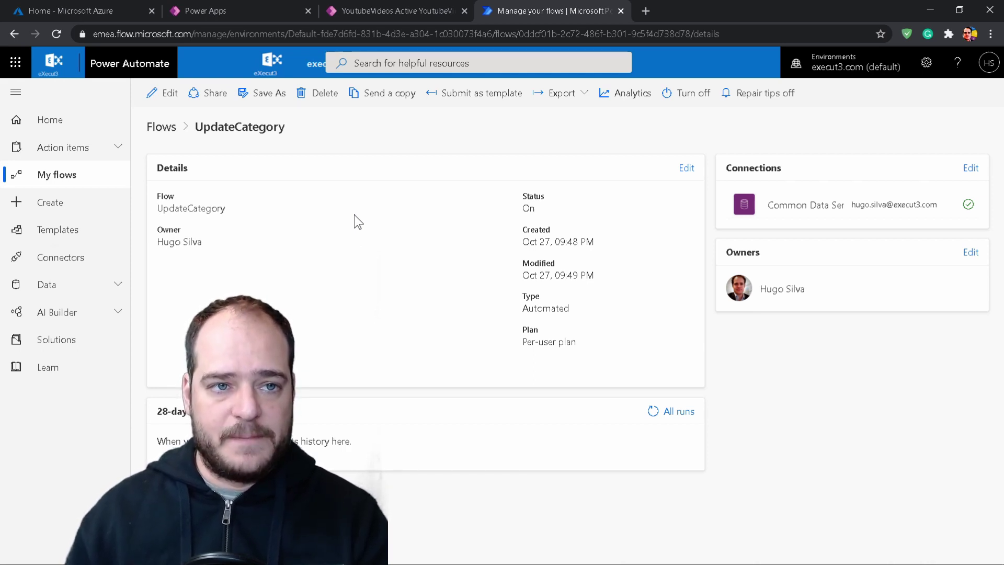
left_click(85, 7)
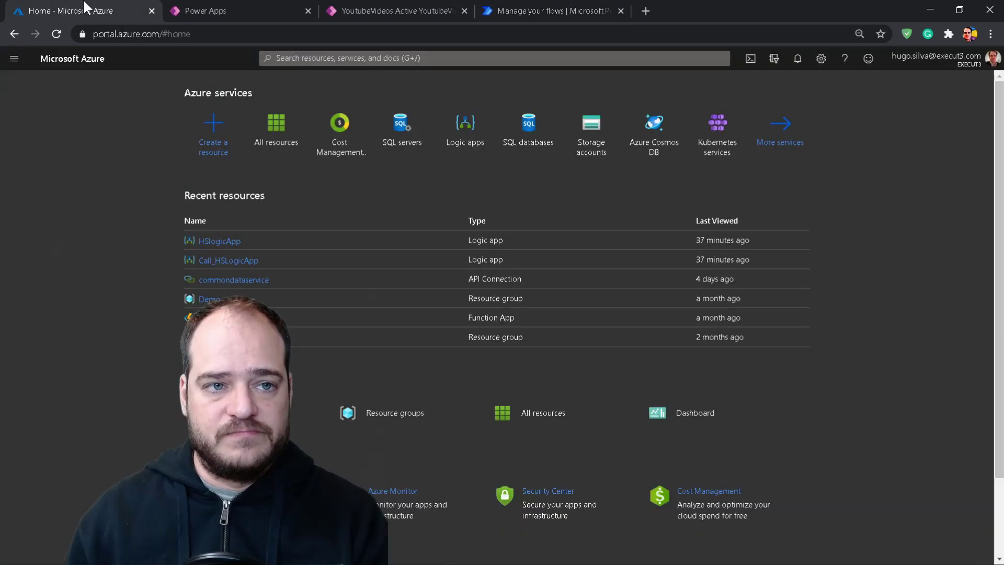
- Open HSlogicApp in the Logic app designer and expand its HTTP request trigger
left_click(218, 242)
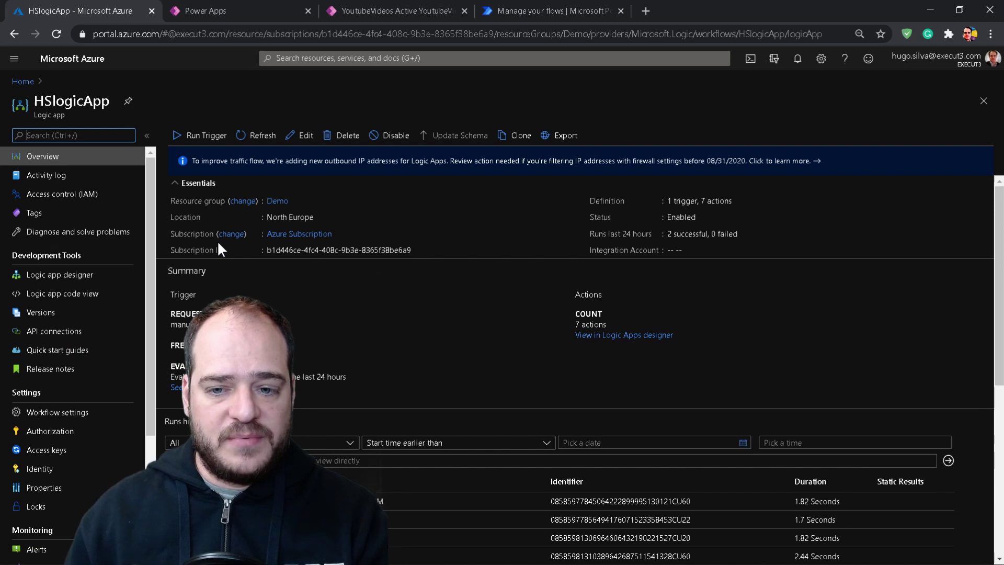
left_click(67, 277)
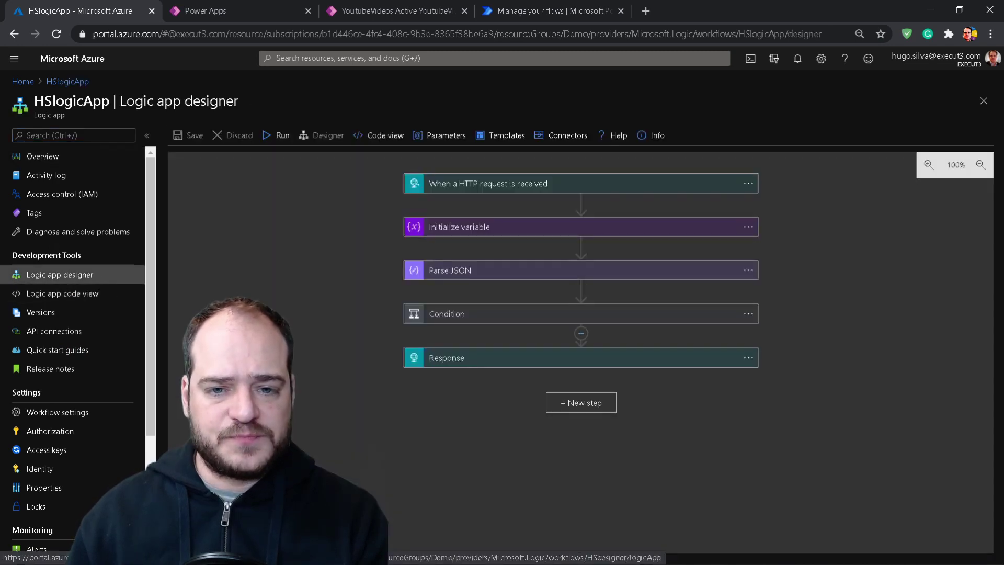
left_click(481, 187)
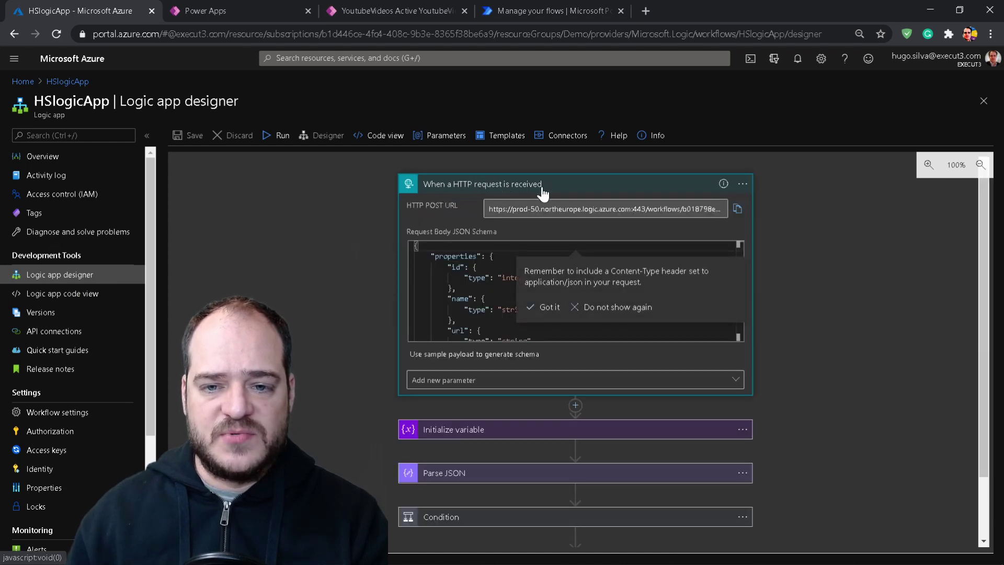
- Copy the trigger's HTTP POST URL for use in Postman
left_click(575, 209)
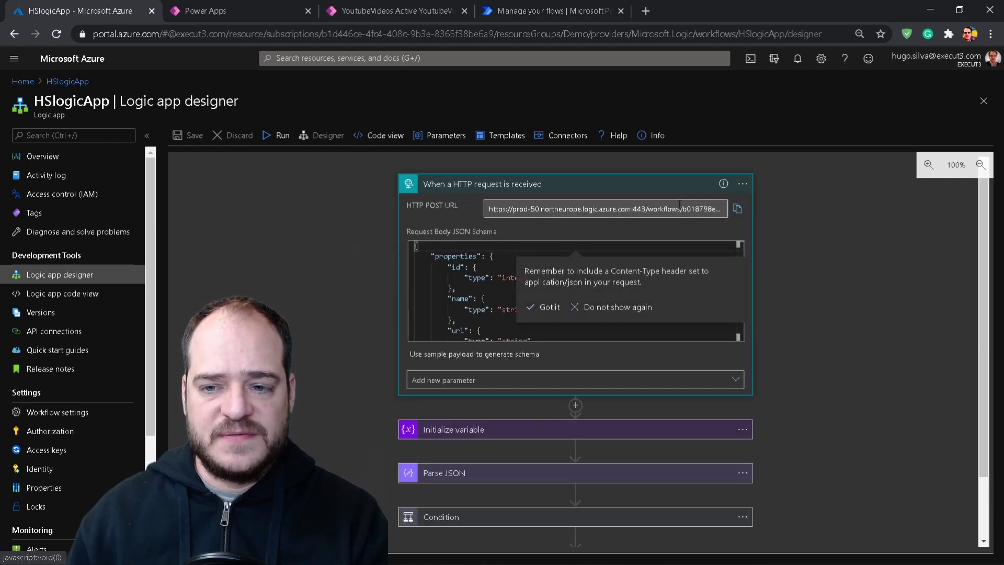
left_click(738, 208)
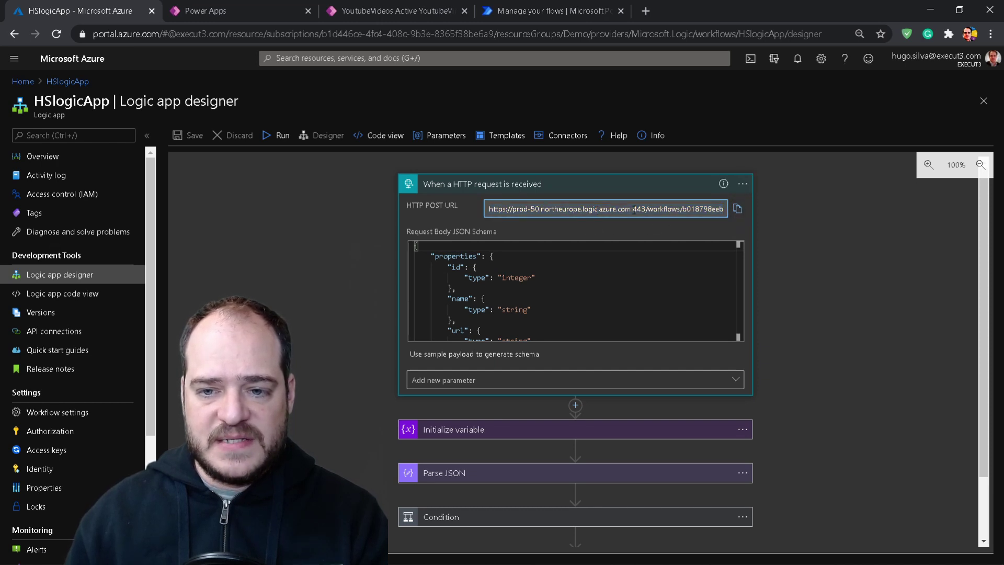
left_click_drag(632, 209, 511, 212)
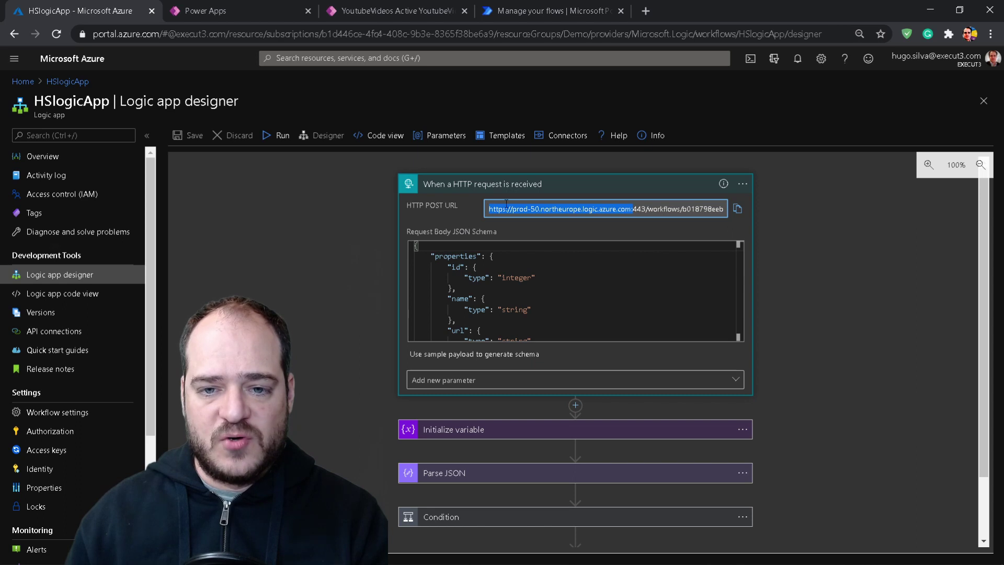
left_click(502, 232)
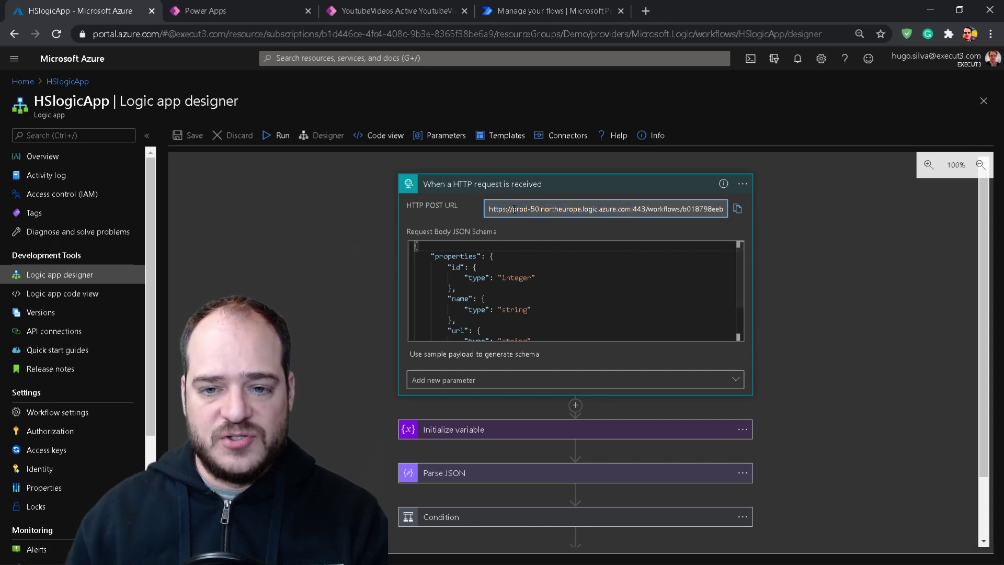
left_click(735, 211)
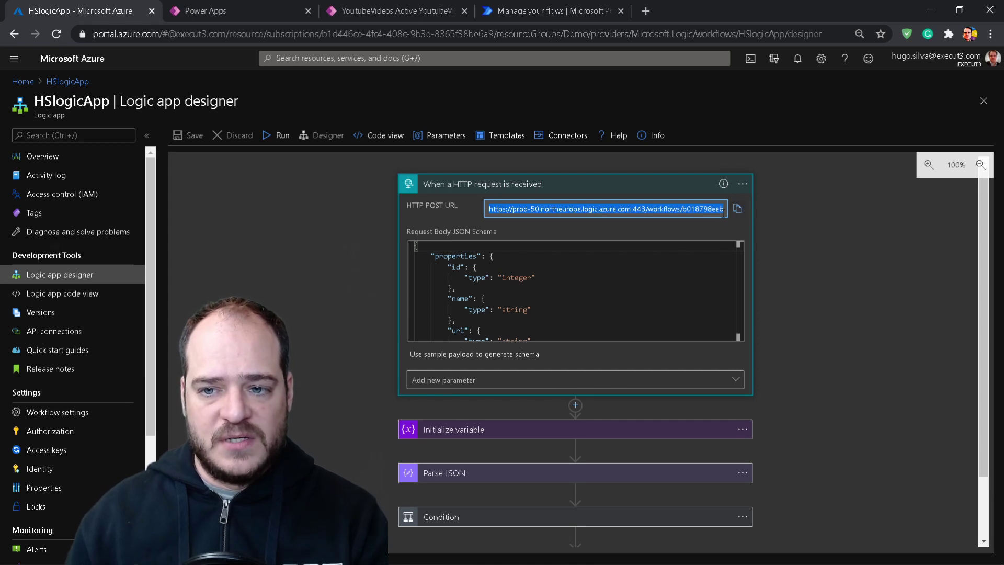
left_click(724, 212)
left_click(735, 212)
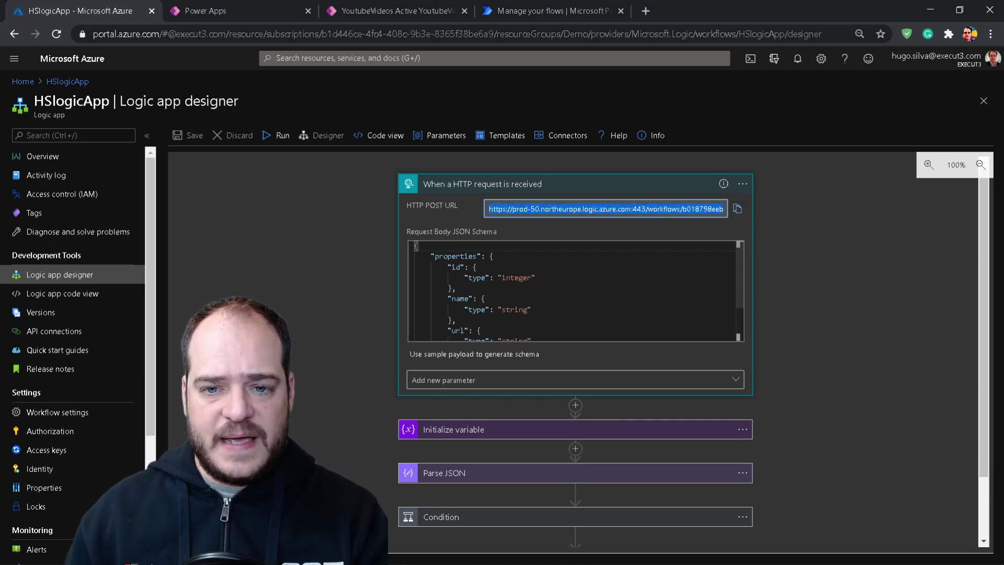
left_click(333, 551)
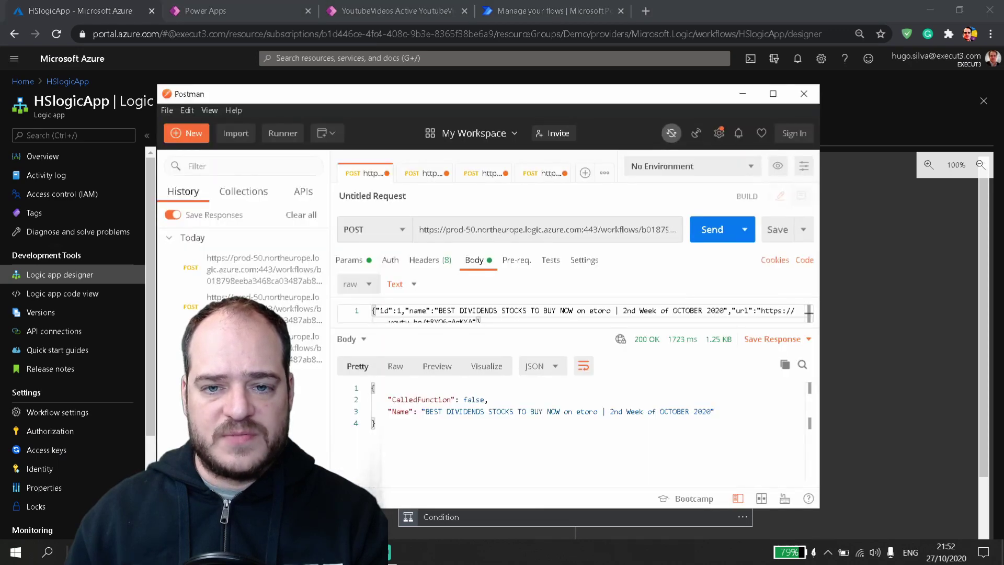
- Maximize Postman and paste the copied Logic App URL into the request URL
double_click(619, 96)
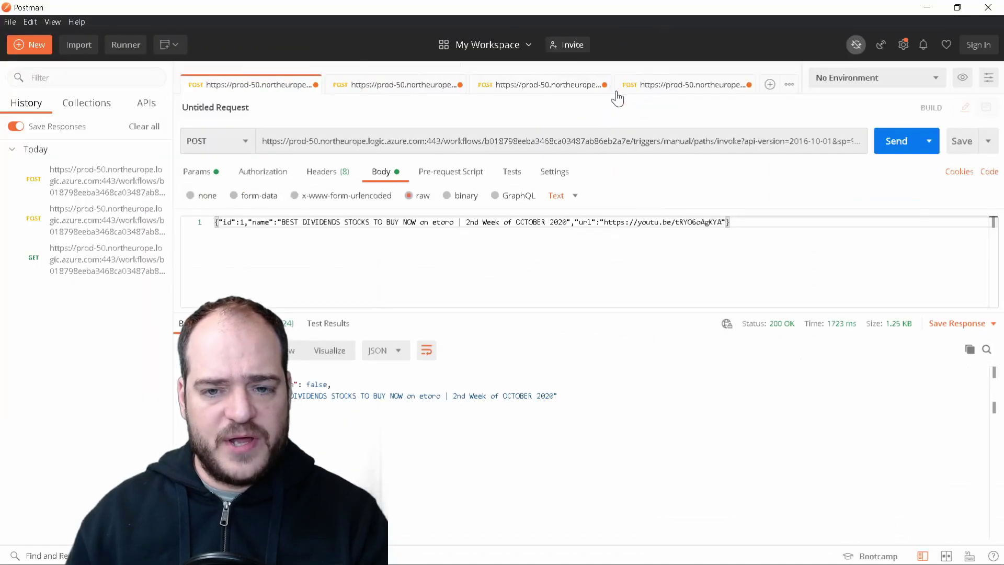
left_click(332, 140)
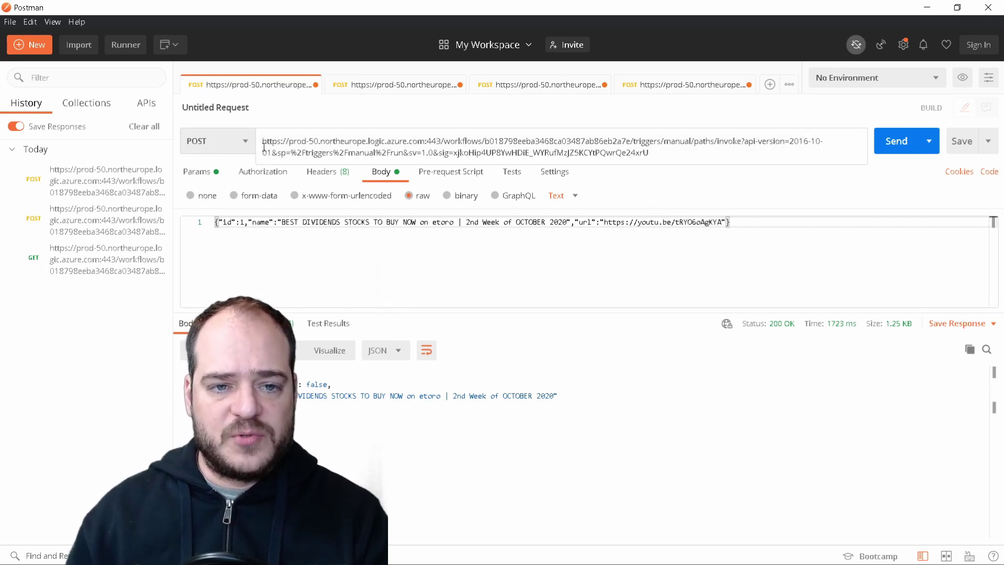
left_click_drag(262, 142, 889, 140)
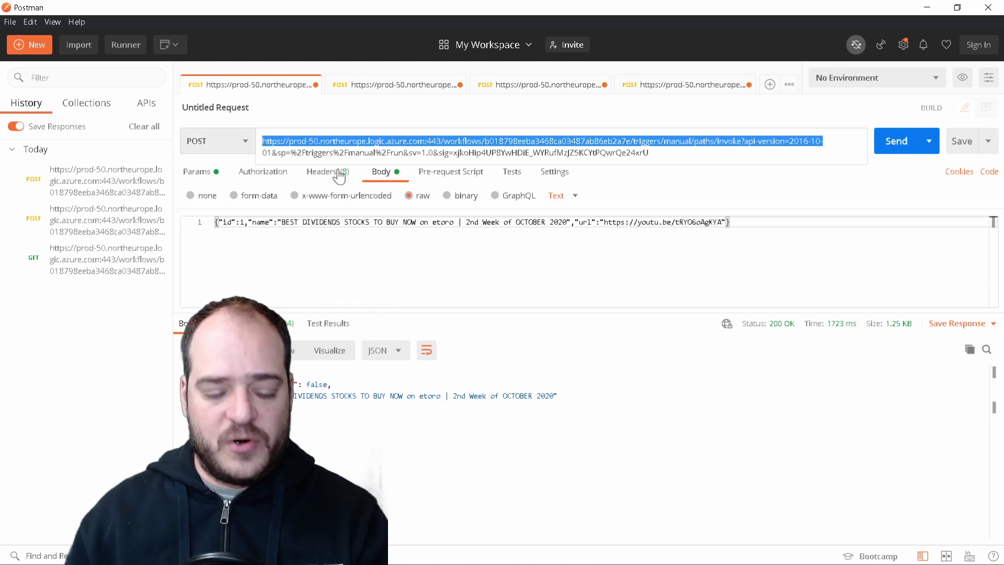
key("ctrl+v")
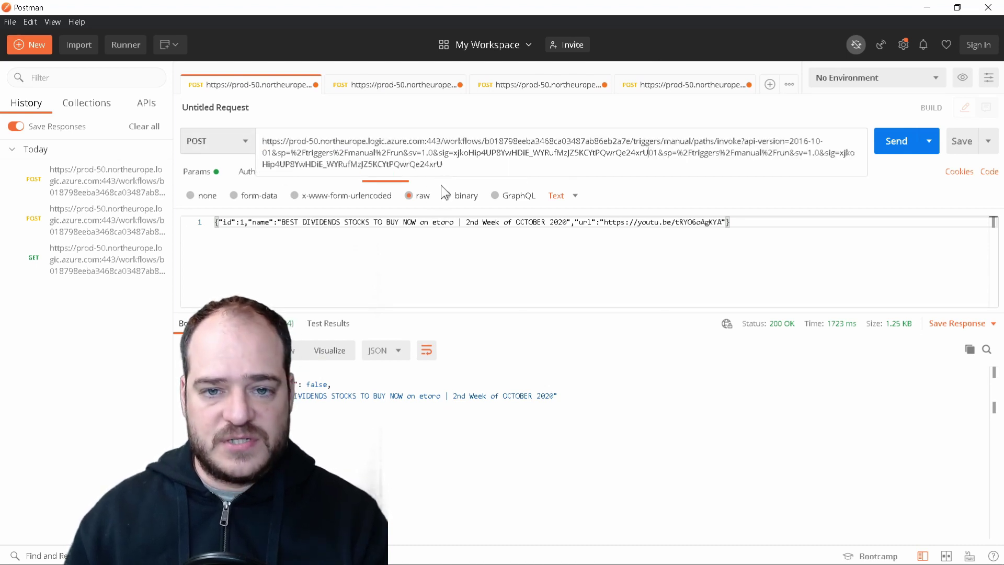
left_click(479, 265)
- Review the params and JSON body, send the request, and select the response's Name line
left_click(199, 173)
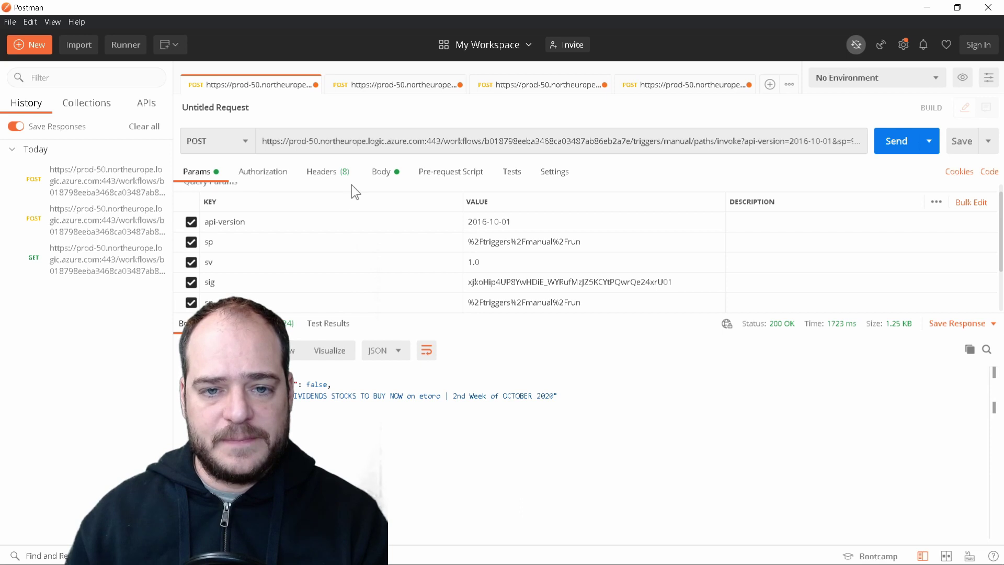
left_click(385, 173)
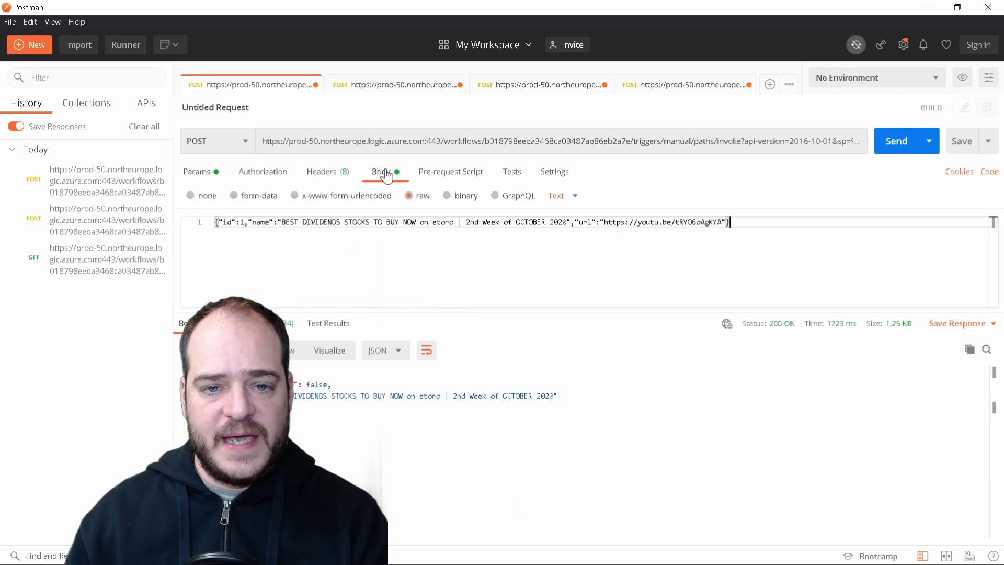
left_click(376, 242)
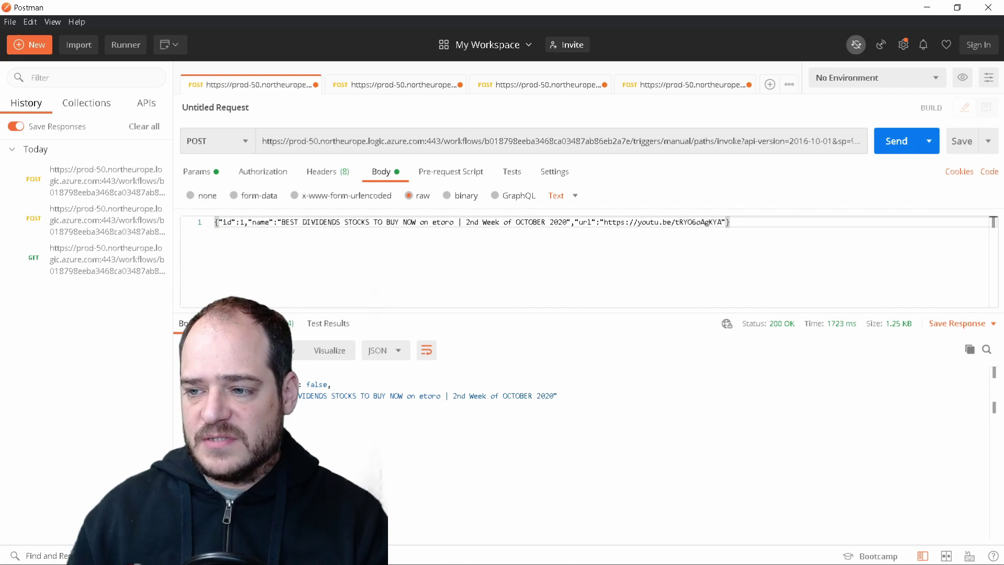
left_click(896, 140)
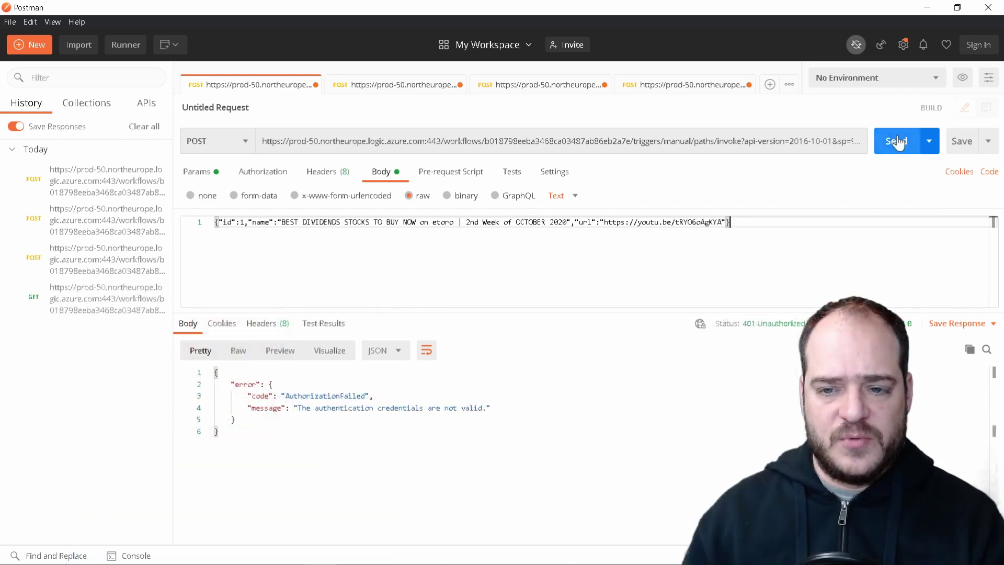
left_click(896, 141)
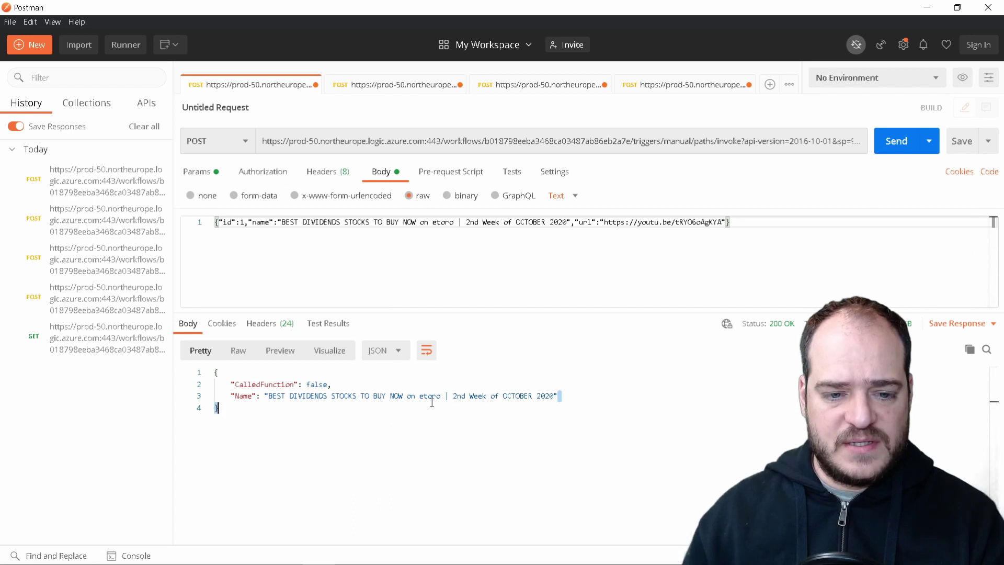
left_click_drag(558, 396, 211, 403)
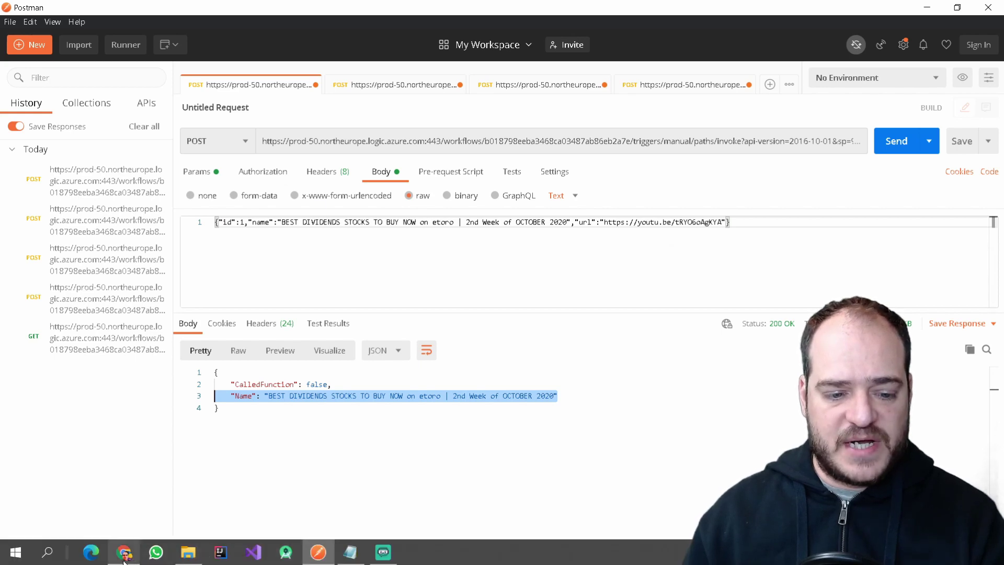
- Open the DemoVideos app in Power Apps and reload its YoutubeVideos list
mouse_move(122, 561)
left_click(123, 559)
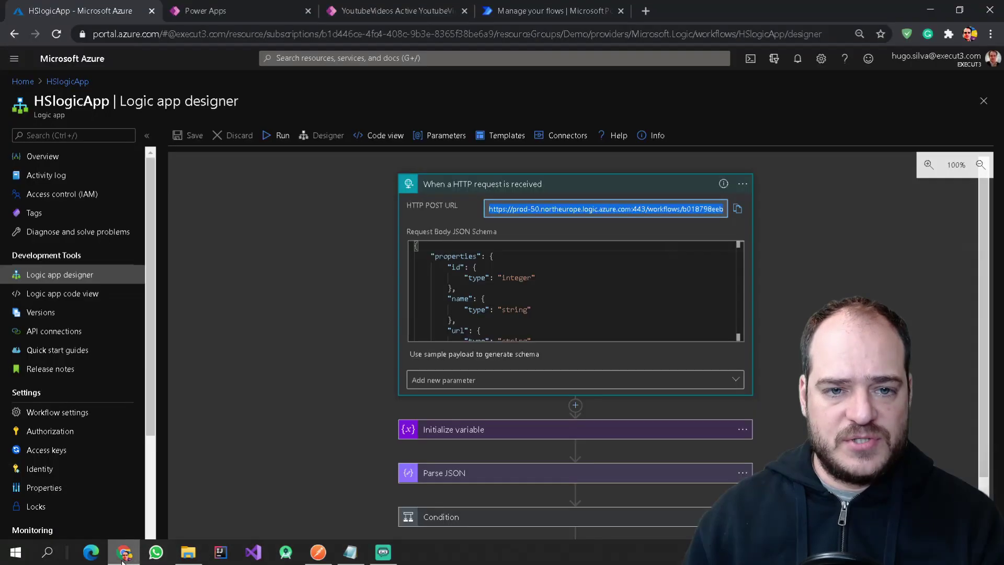
left_click(227, 7)
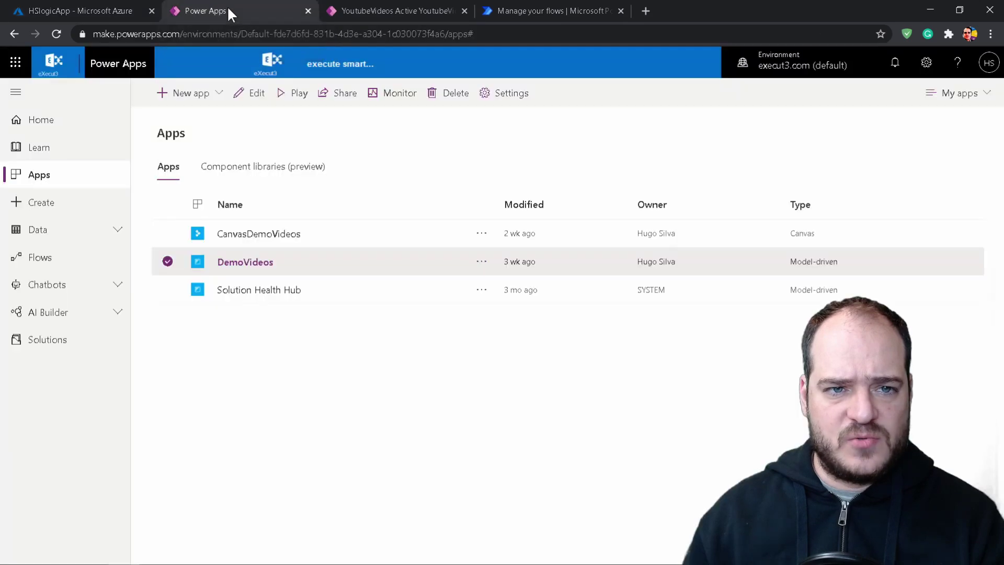
left_click(243, 262)
key("F5")
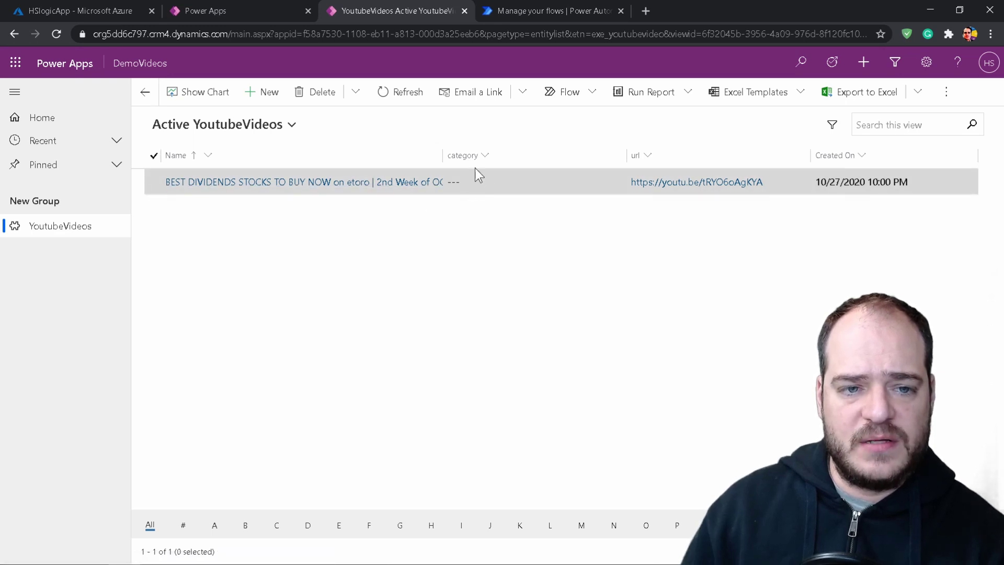
- Check UpdateCategory's run history, then reload the list to see the Finance category
left_click(521, 10)
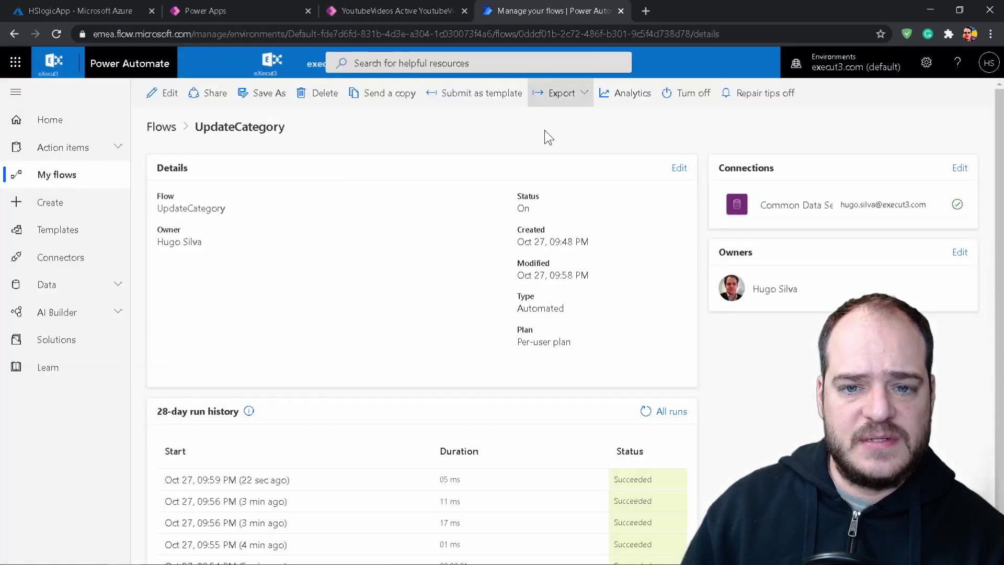
key("F5")
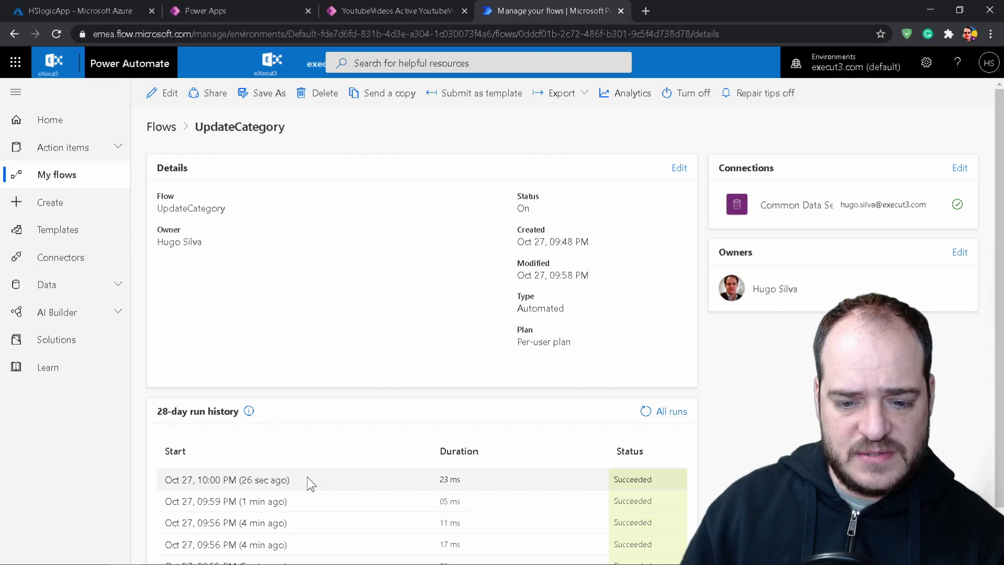
scroll(307, 477, "down", 1)
scroll(311, 484, "up", 1)
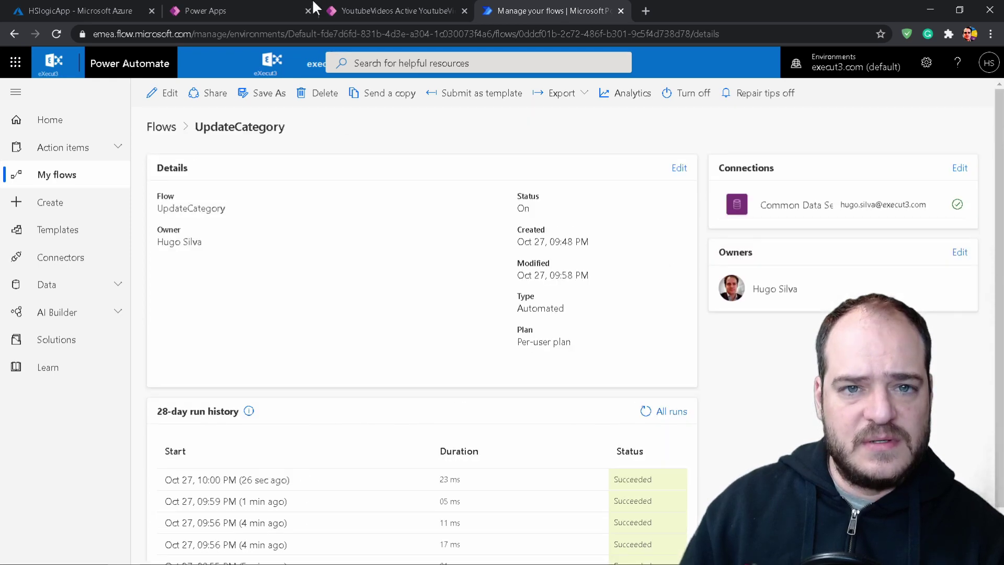
left_click(359, 6)
key("F5")
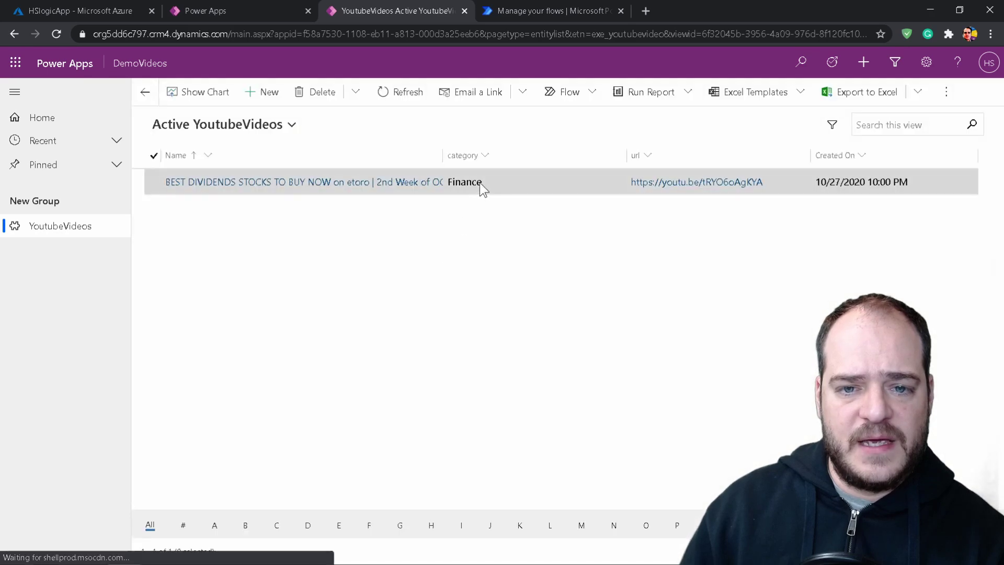
- Send the 3rd Week of OCTOBER, Power Automate Azure Function and Power Apps Azure Function requests
left_click(320, 555)
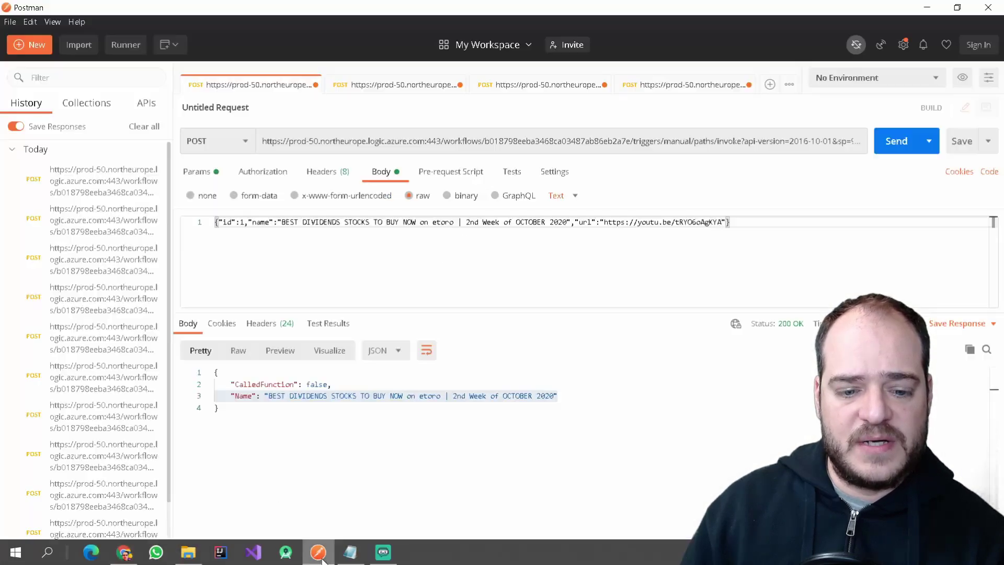
left_click(391, 88)
left_click(896, 140)
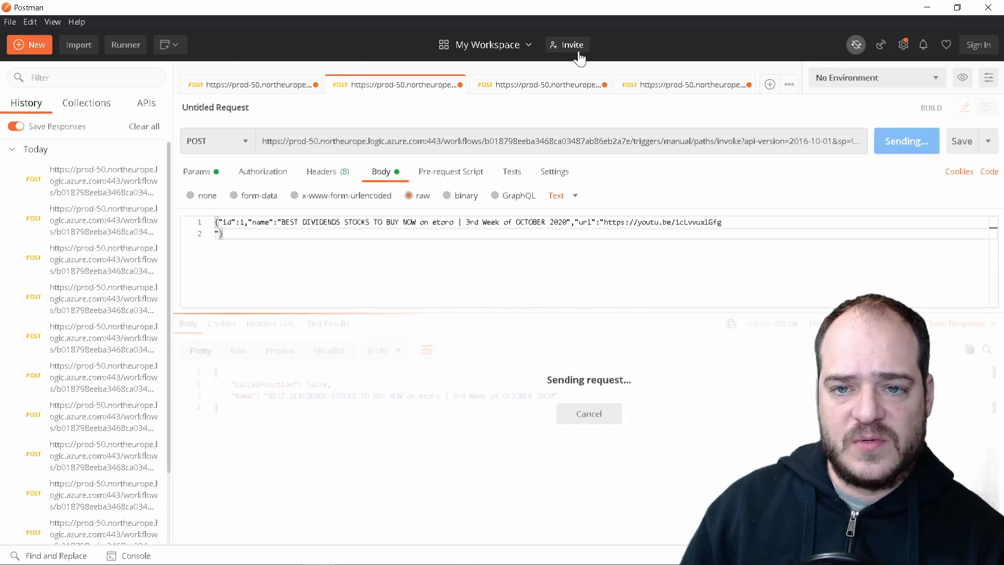
left_click(554, 90)
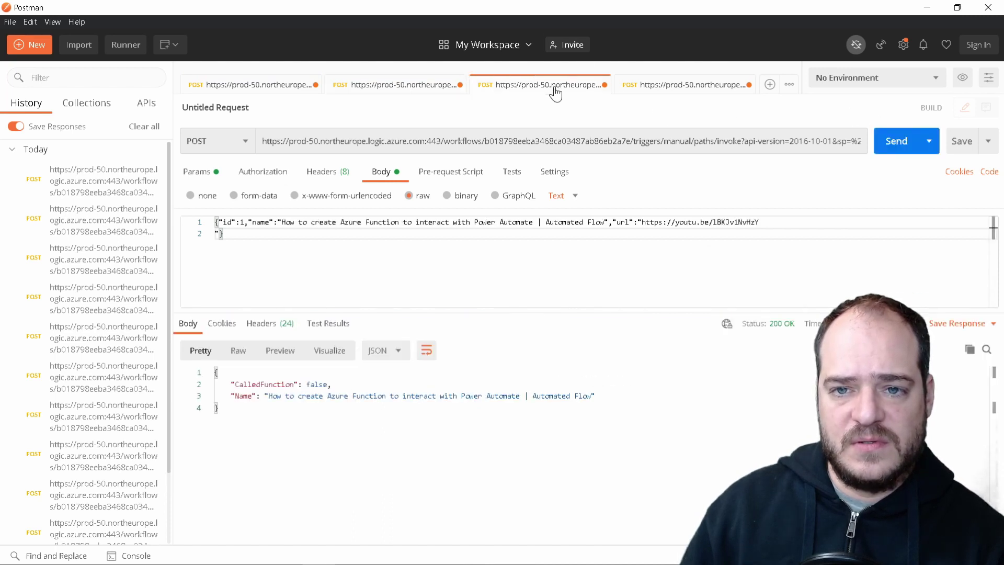
left_click(887, 151)
left_click(694, 86)
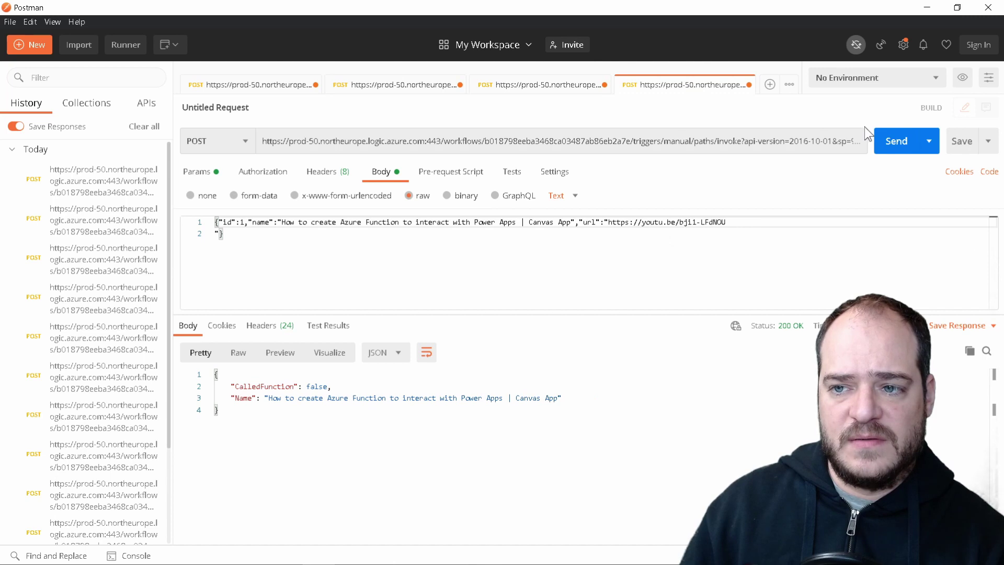
left_click(893, 140)
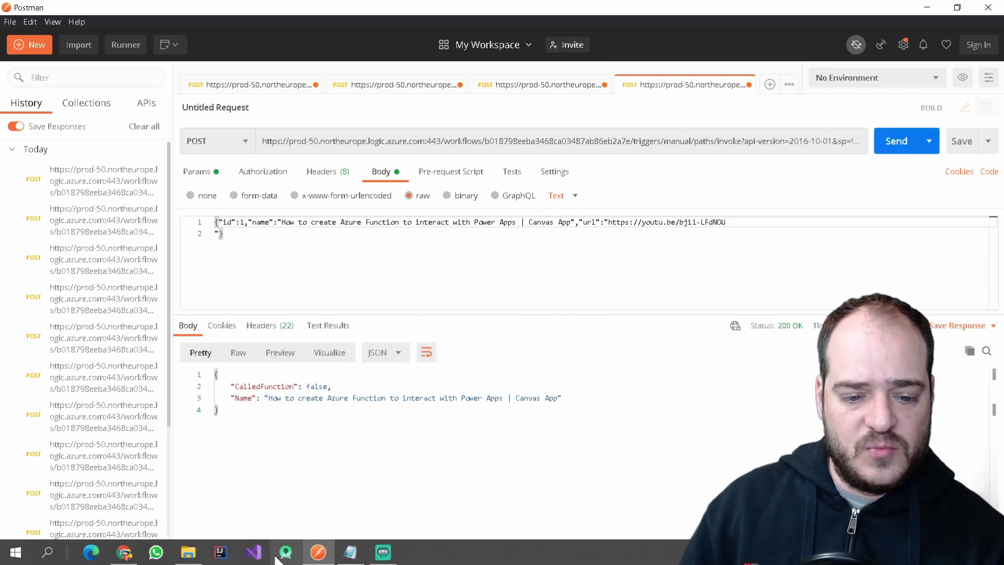
left_click(123, 552)
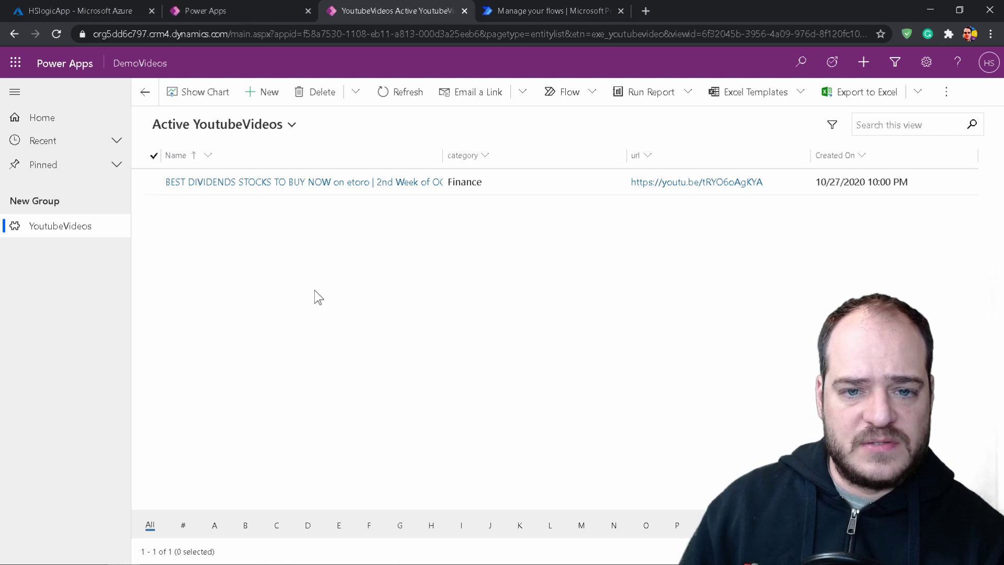
- Reload the list, check UpdateCategory's new succeeded runs, then reload the list again
key("F5")
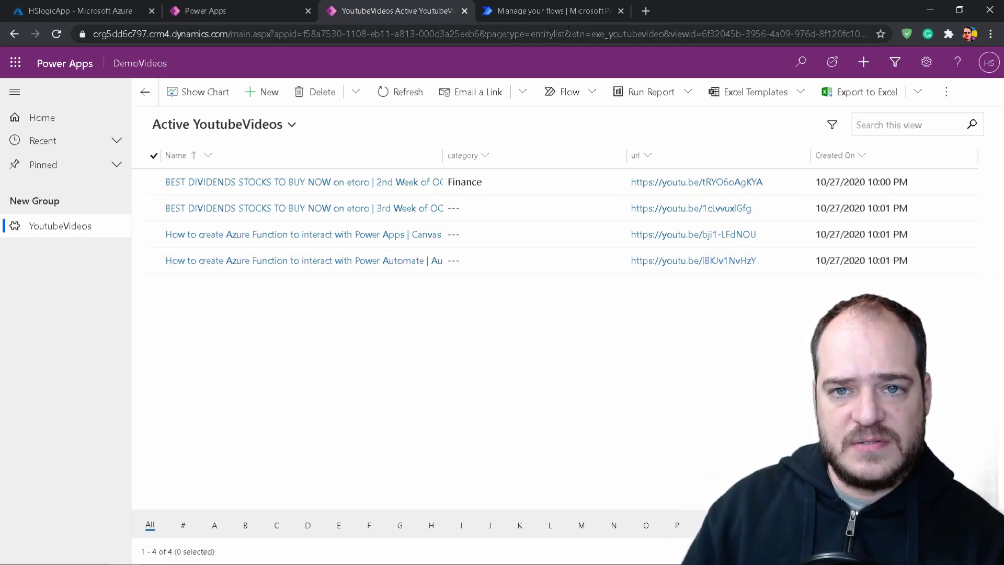
left_click(584, 10)
key("F5")
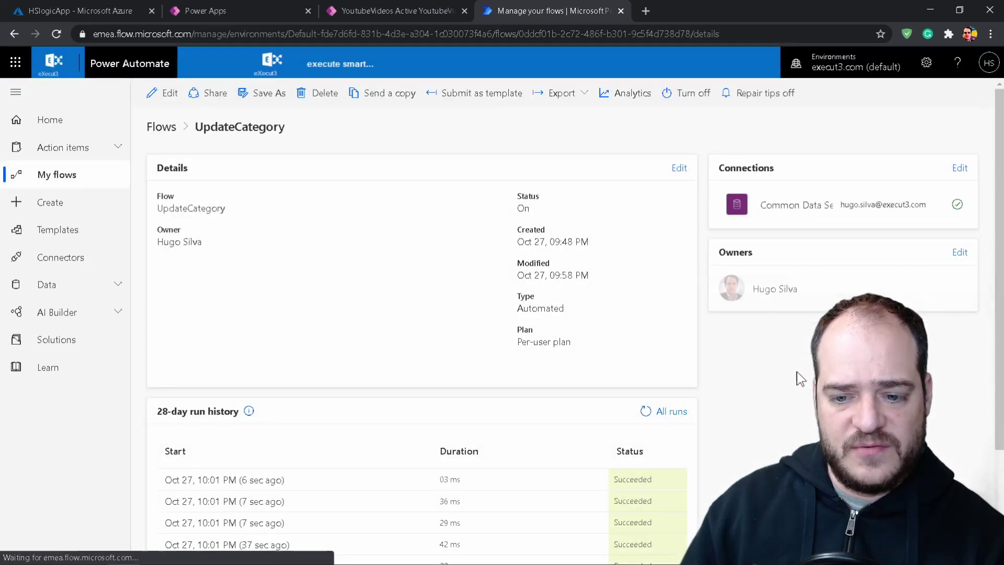
scroll(800, 378, "down", 3)
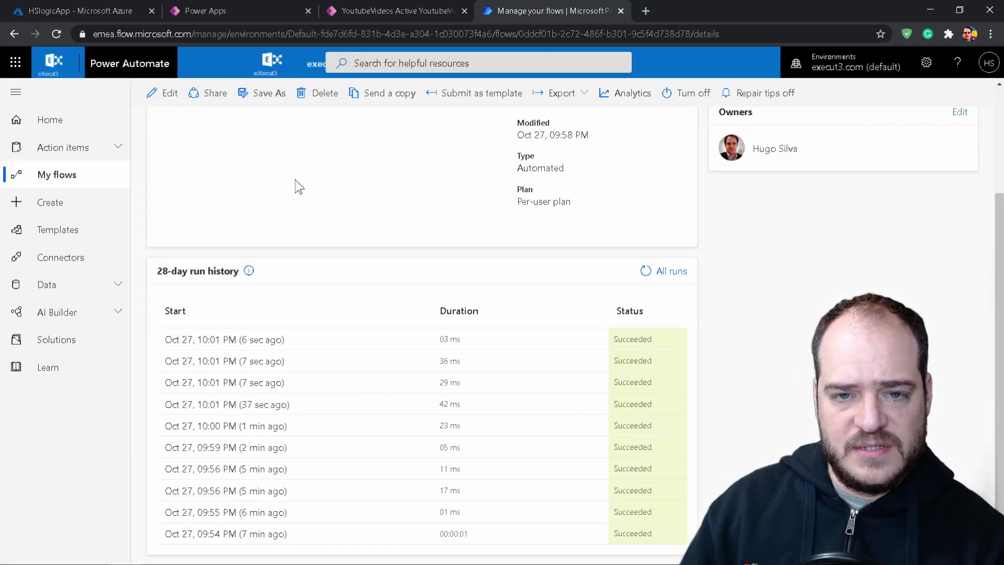
left_click(400, 10)
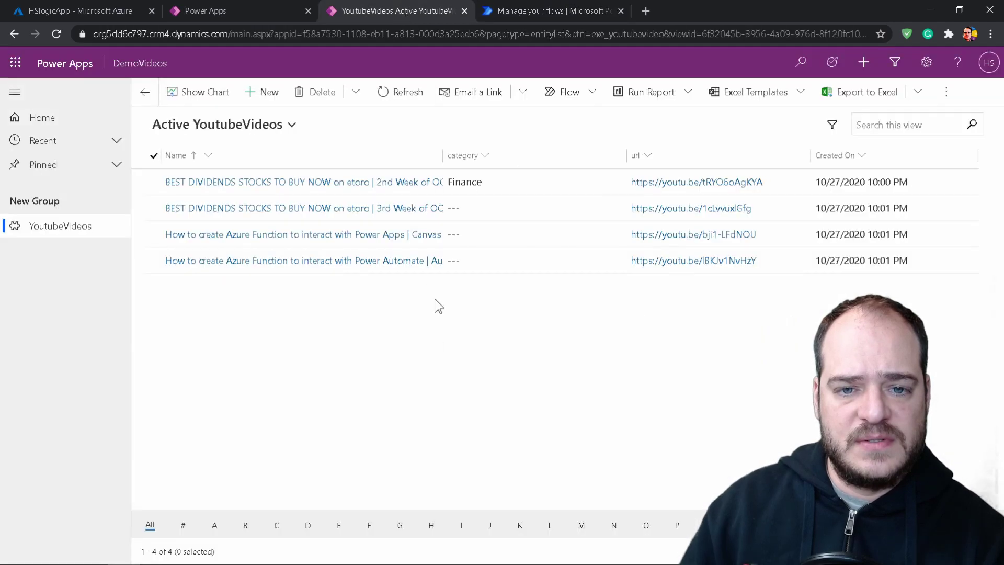
key("F5")
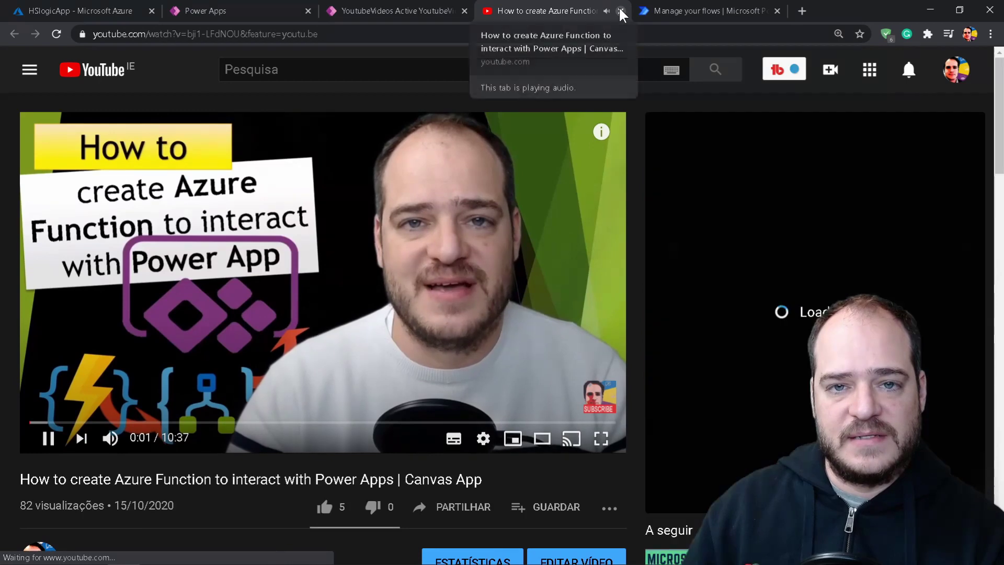
- Close the YouTube video tab to return to the categorized YoutubeVideos list
left_click(621, 10)
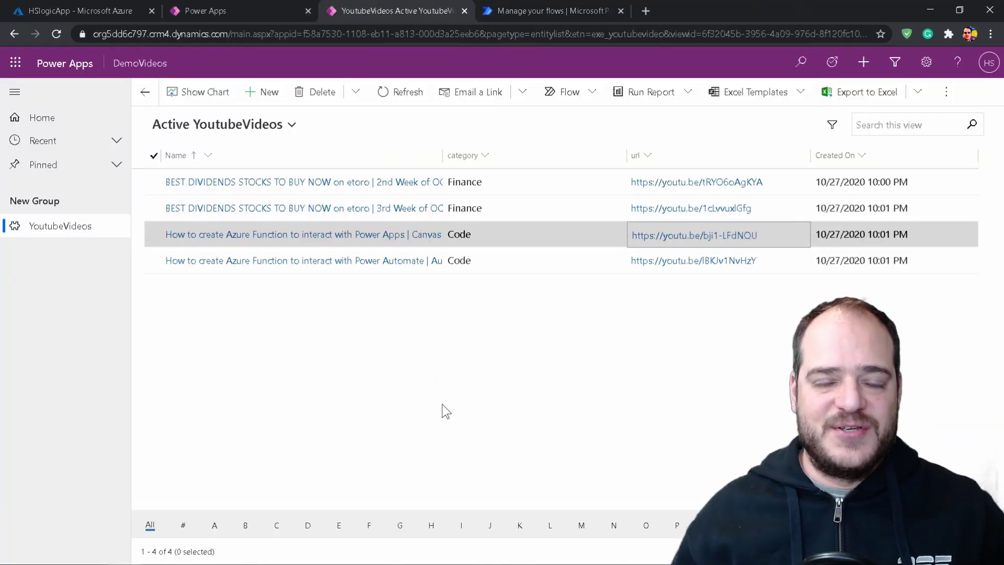